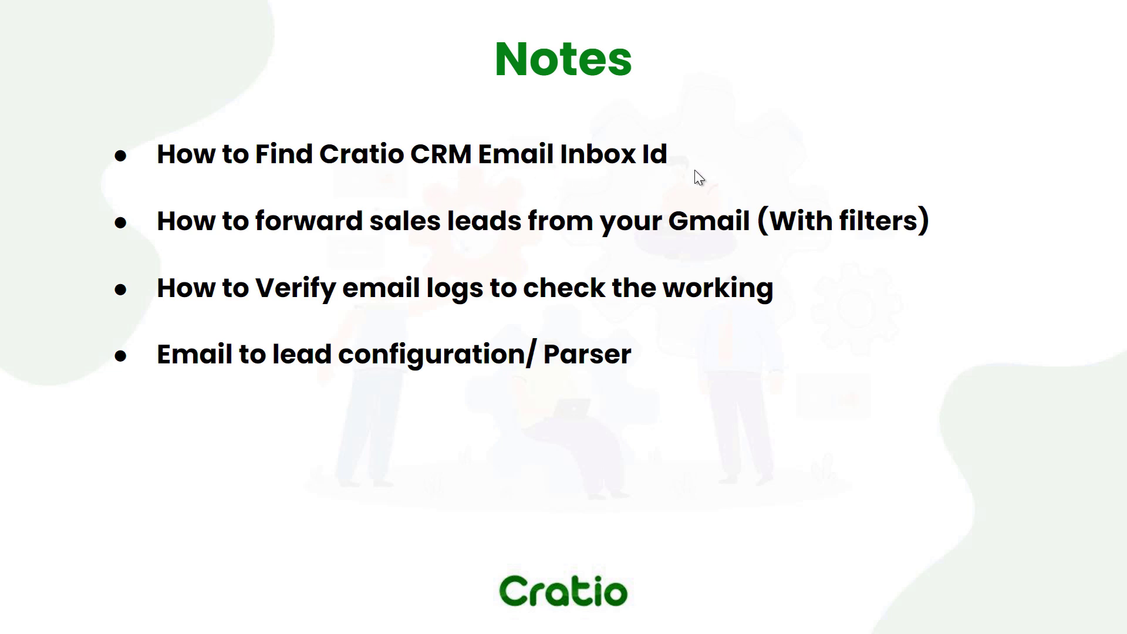
Step: Switch from the Notes slide to the Cratio CRM dashboard in Chrome
key(alt+Tab)
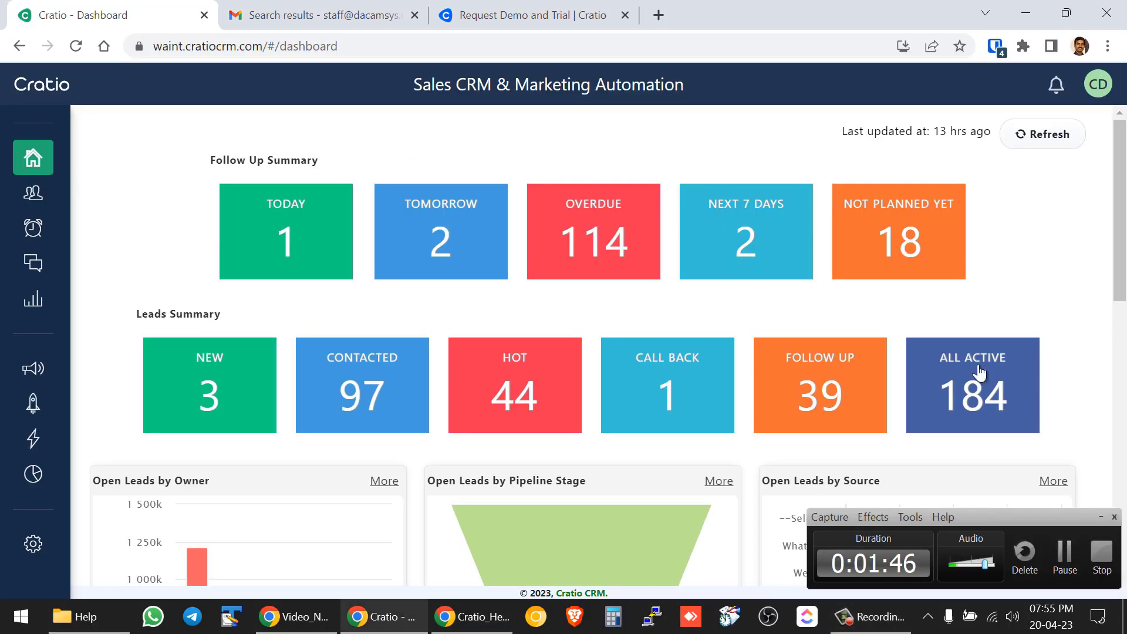
Step: Go to Settings > Integrations and configure the Email Parser to list Justdial, Sulekha, Indiamart and Website sources
mouse_move(59, 168)
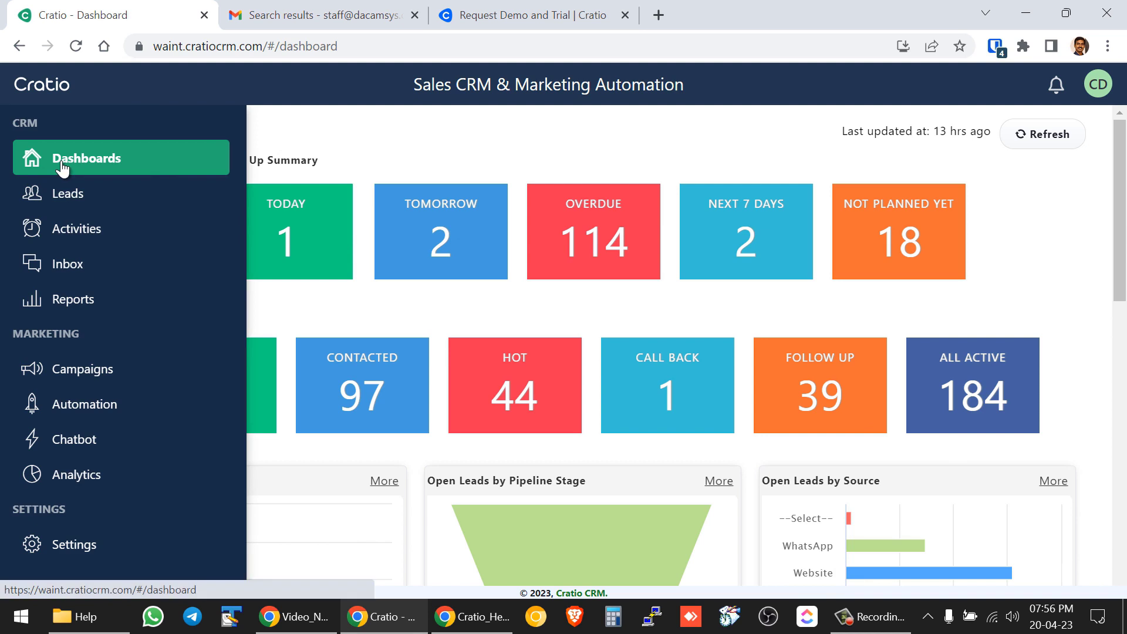
click(75, 547)
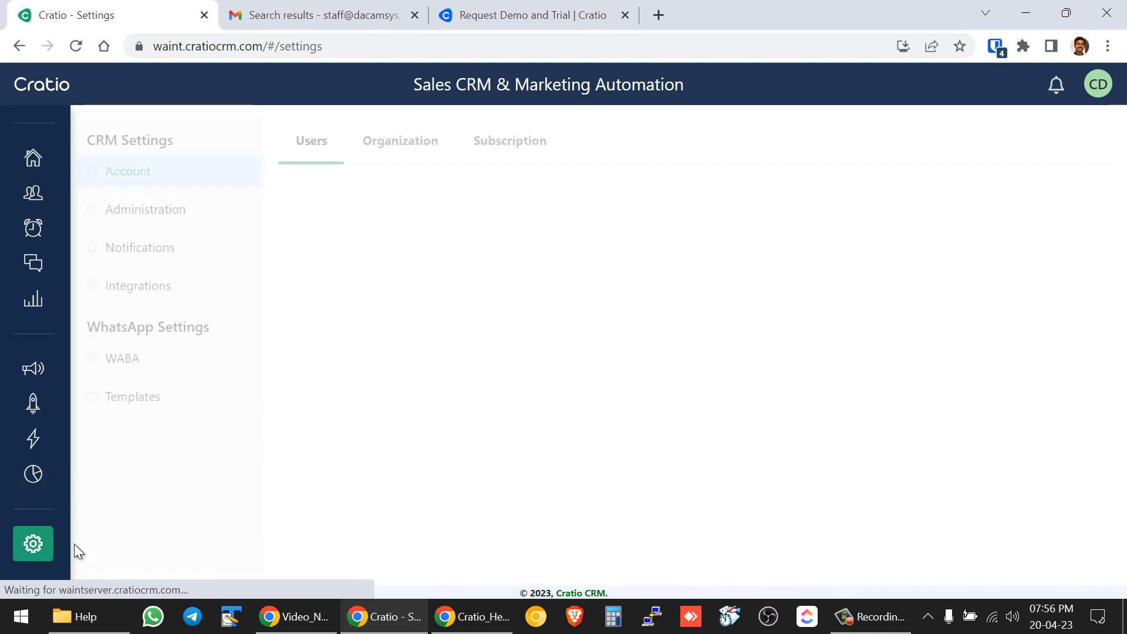
click(152, 283)
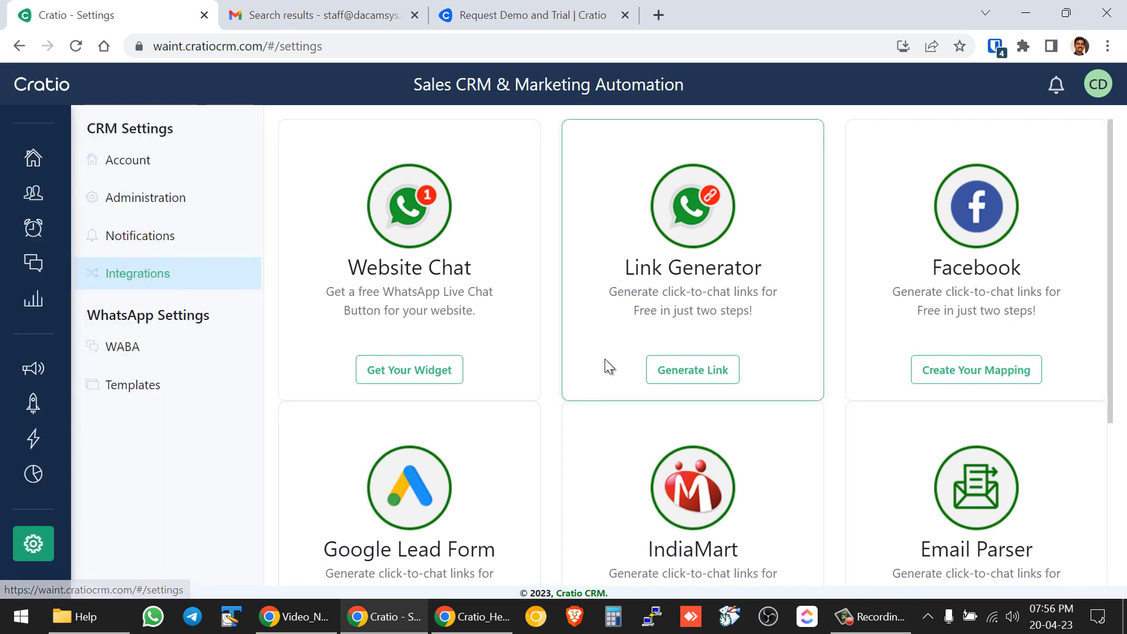
scroll(1077, 411, down, 5)
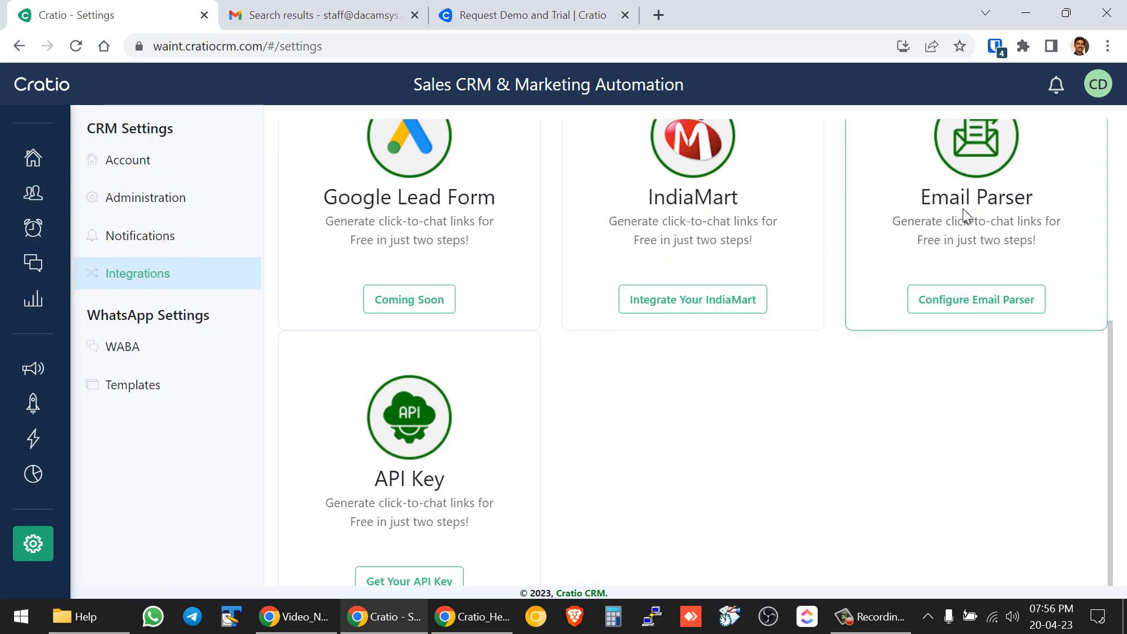
click(987, 303)
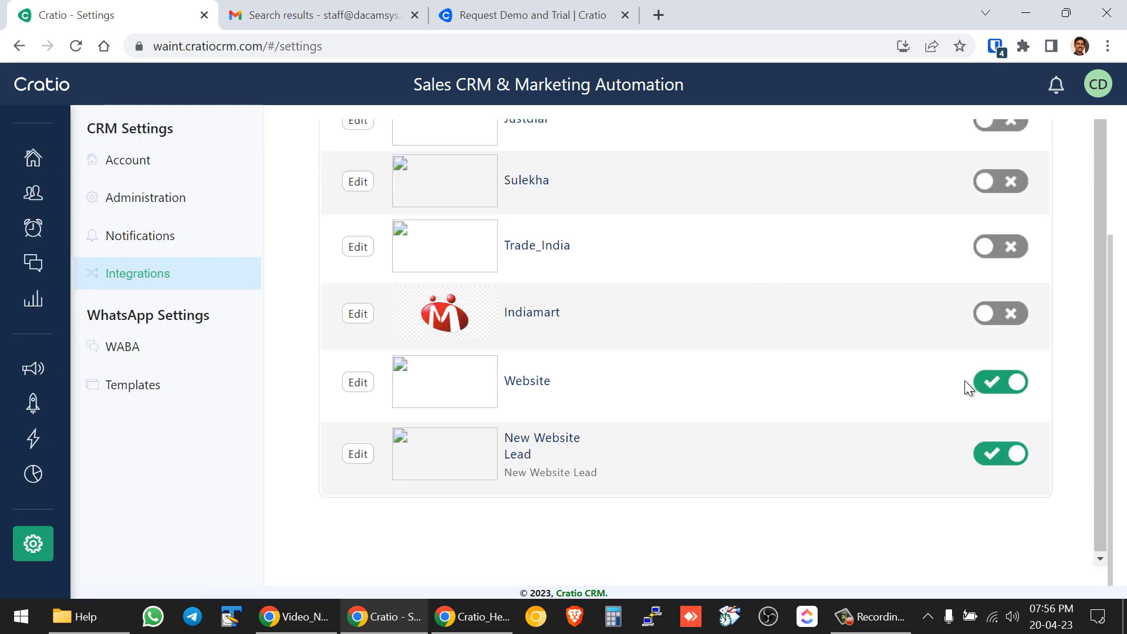
scroll(964, 380, up, 3)
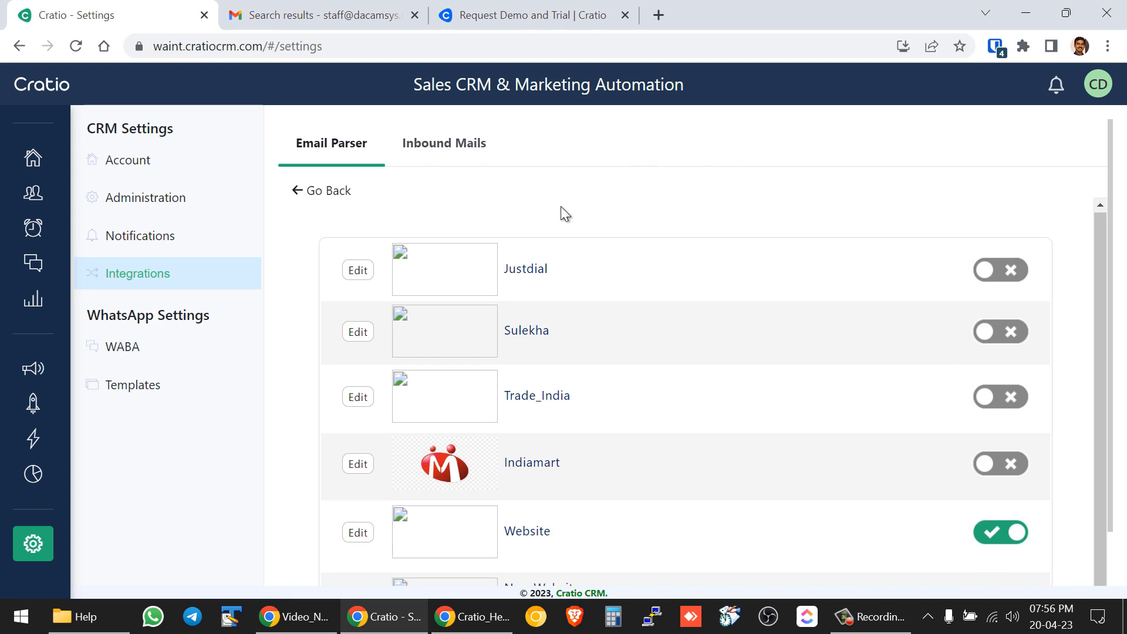
scroll(563, 213, down, 3)
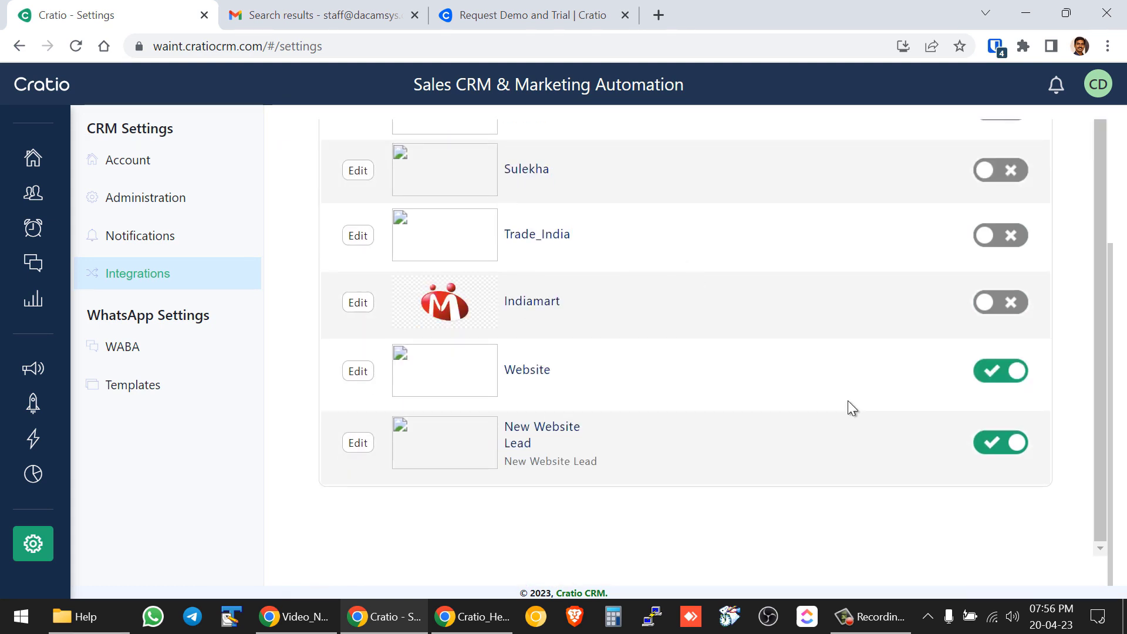
Step: Edit the Website lead source and select its Mail Forward To address, then return to the slides
click(359, 371)
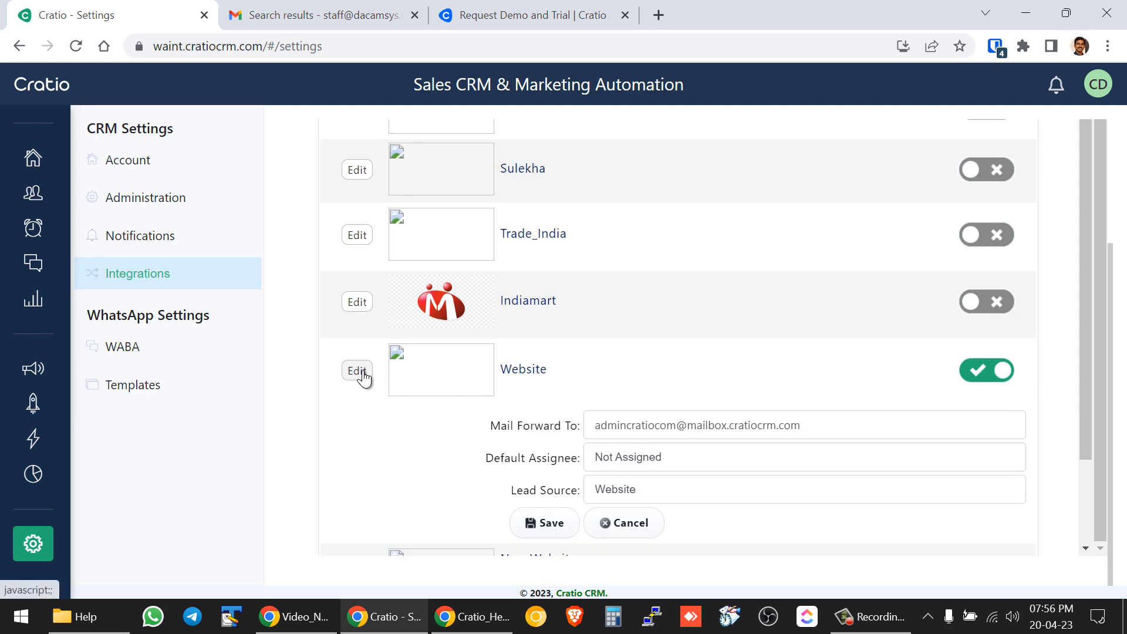
click(820, 428)
drag(808, 428, 569, 425)
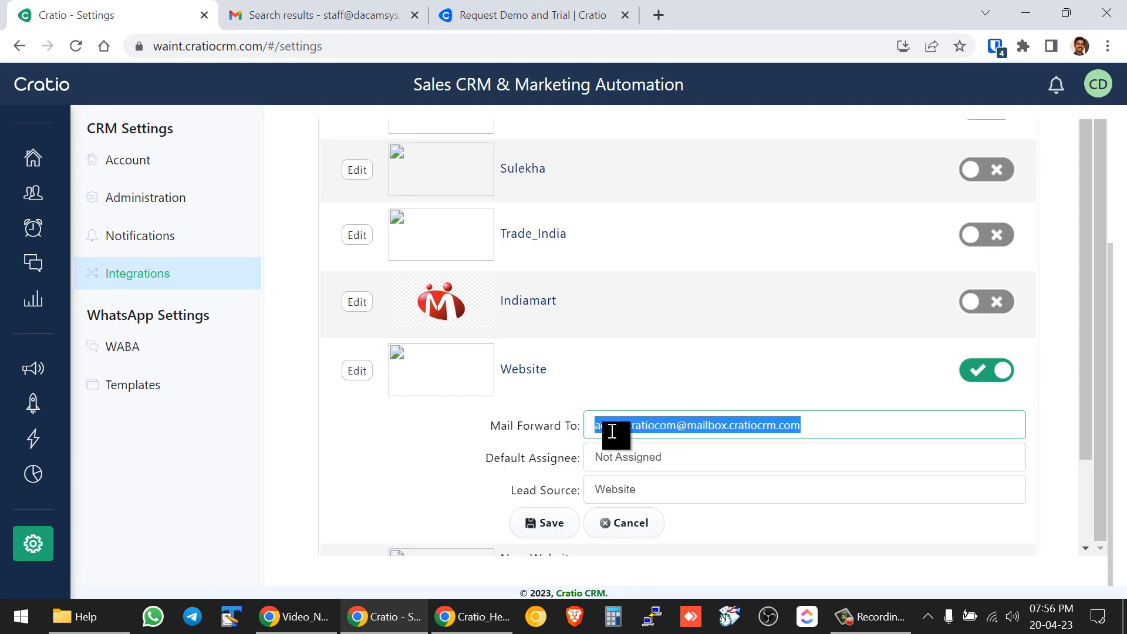
click(722, 425)
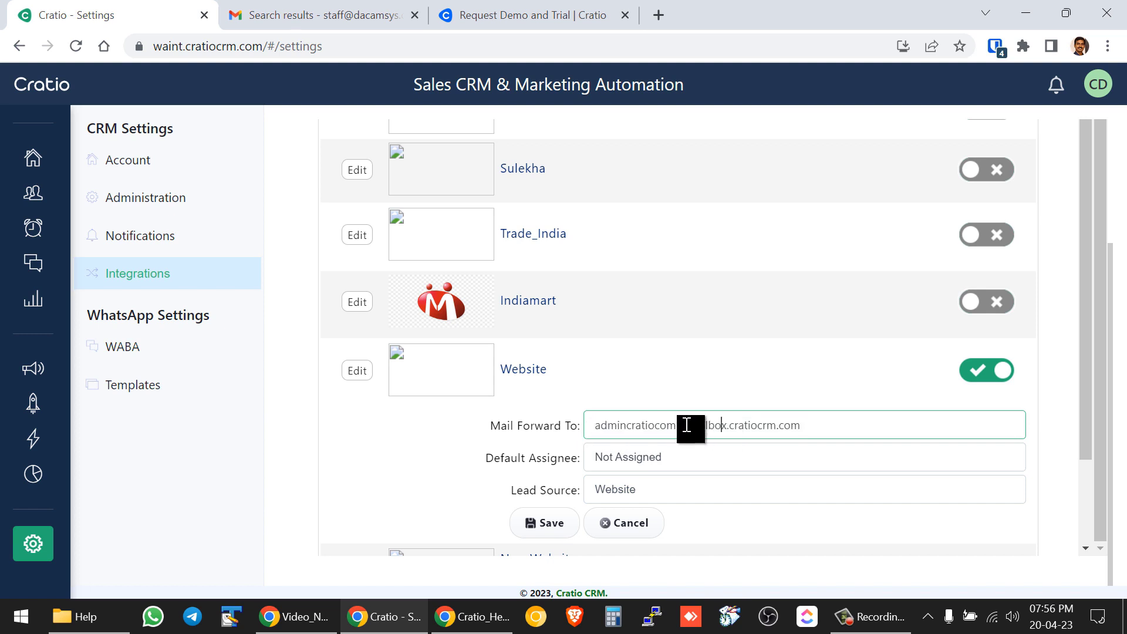
drag(687, 425, 823, 428)
click(686, 432)
drag(677, 432, 591, 433)
drag(749, 427, 800, 433)
drag(640, 427, 579, 427)
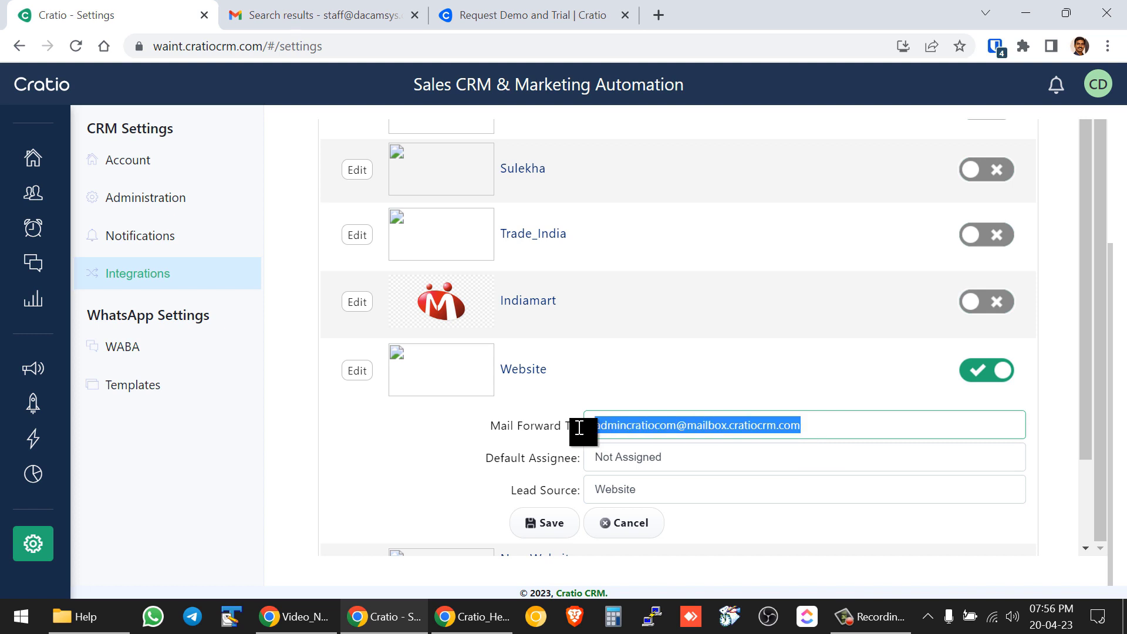
click(664, 386)
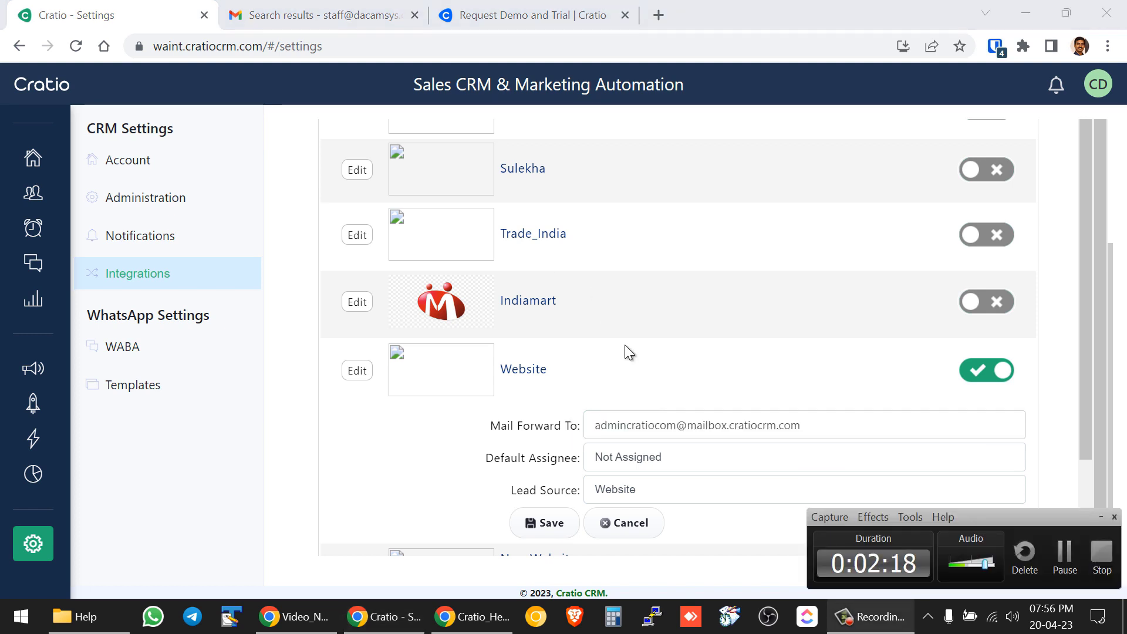
key(alt+Tab)
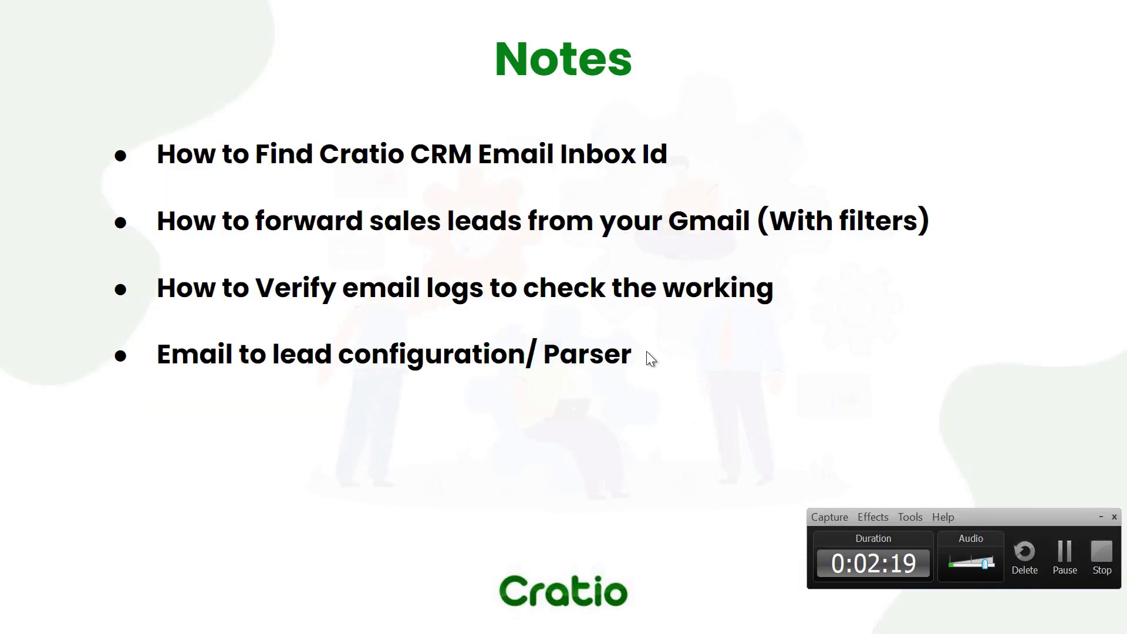
Step: Minimize the recorder and return from the Notes slide to Cratio's Website source forwarding settings
click(1101, 517)
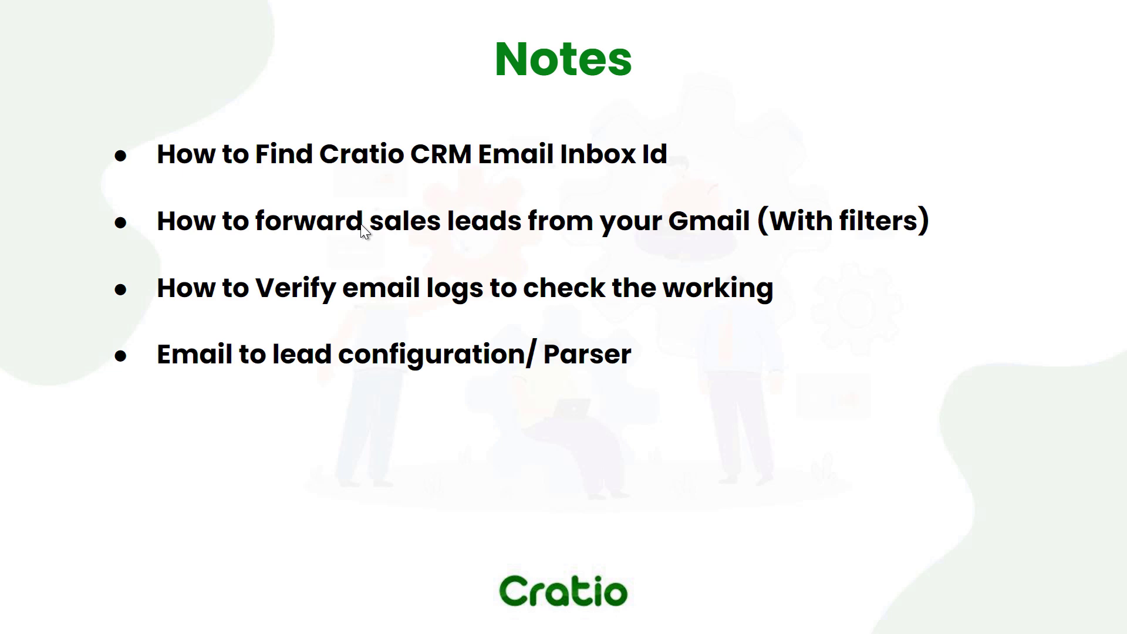
key(alt+Tab)
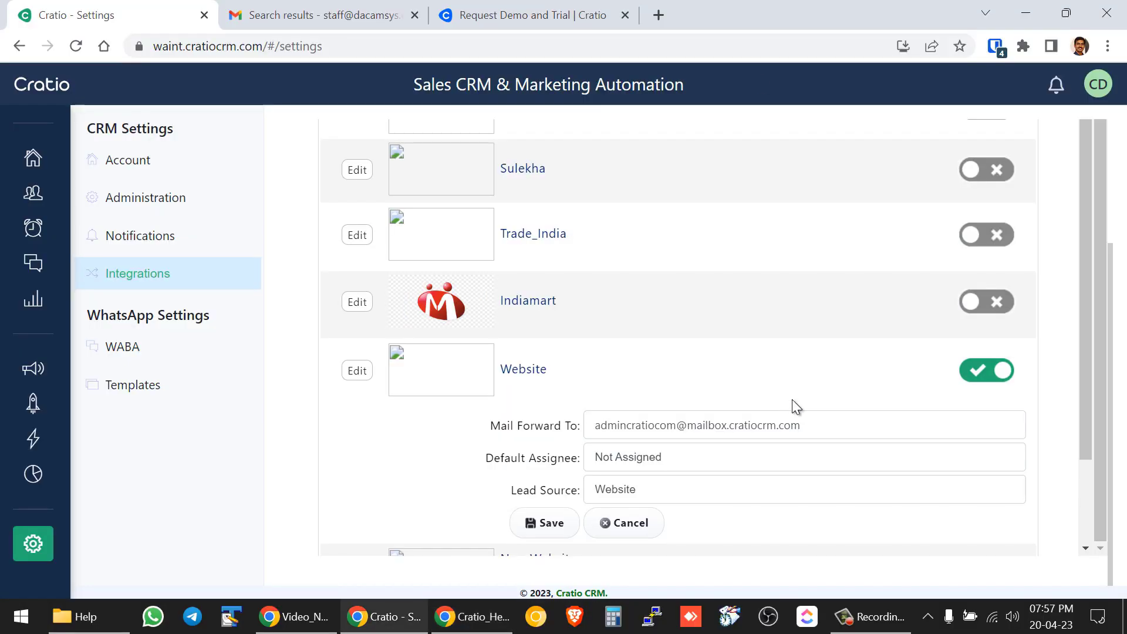
Step: Search Gmail for subject:(Google Lead:) and bring up the advanced search options form
click(328, 15)
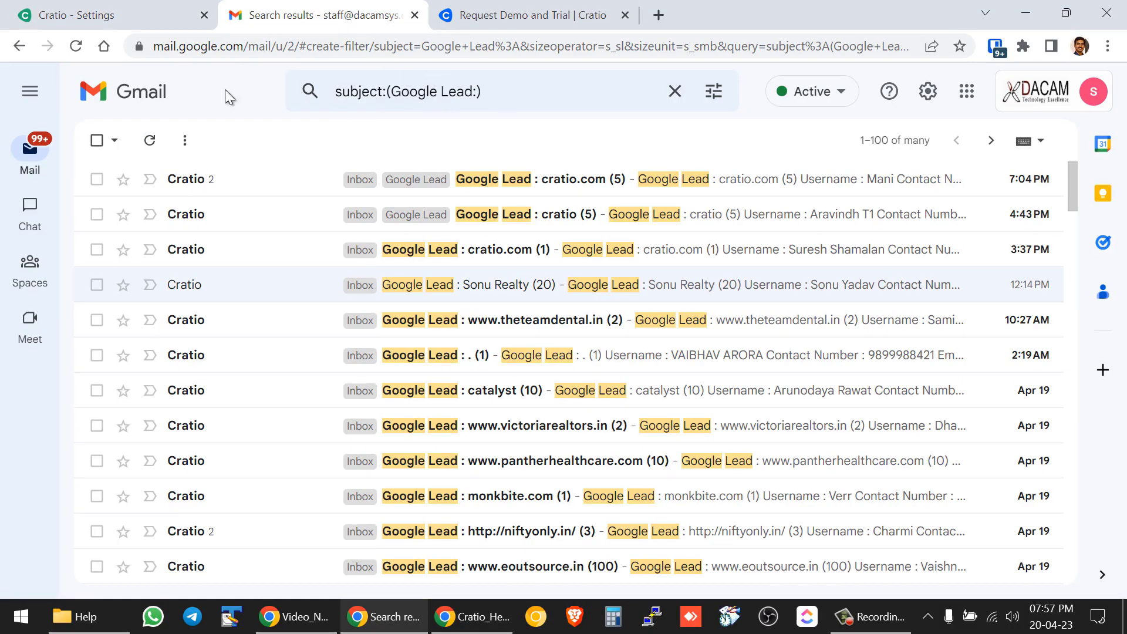
click(520, 97)
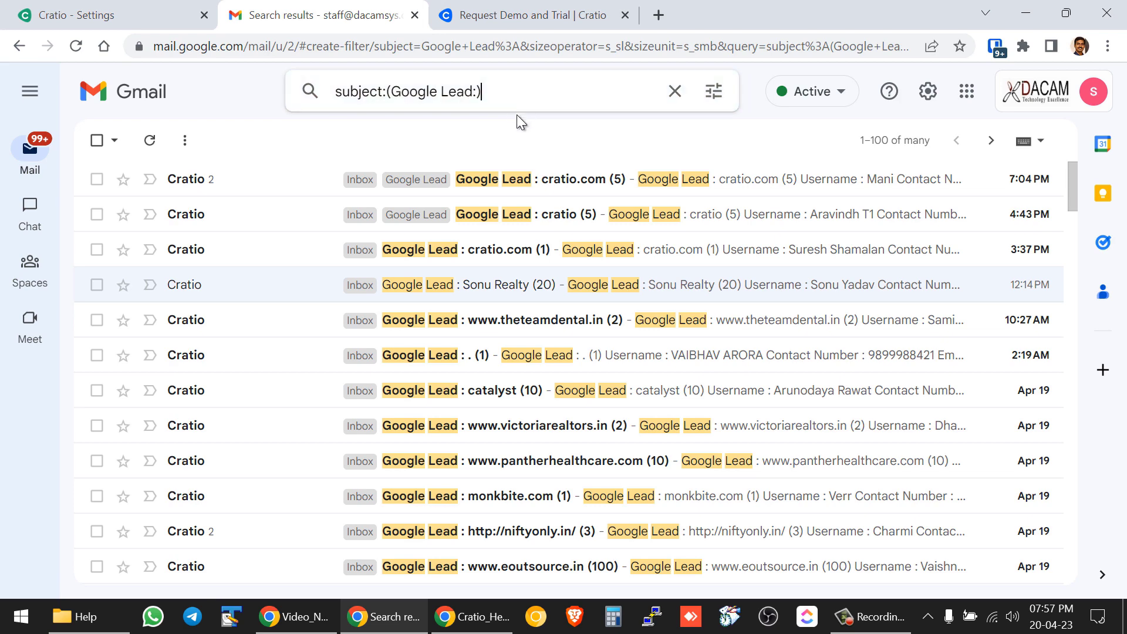
click(350, 92)
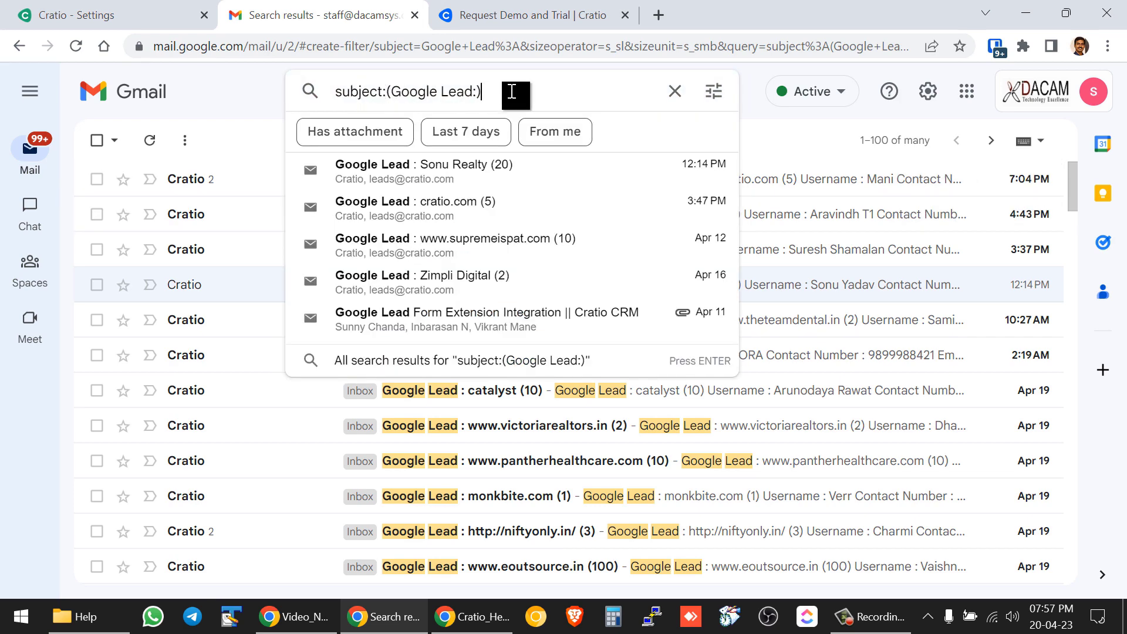
click(818, 135)
click(552, 97)
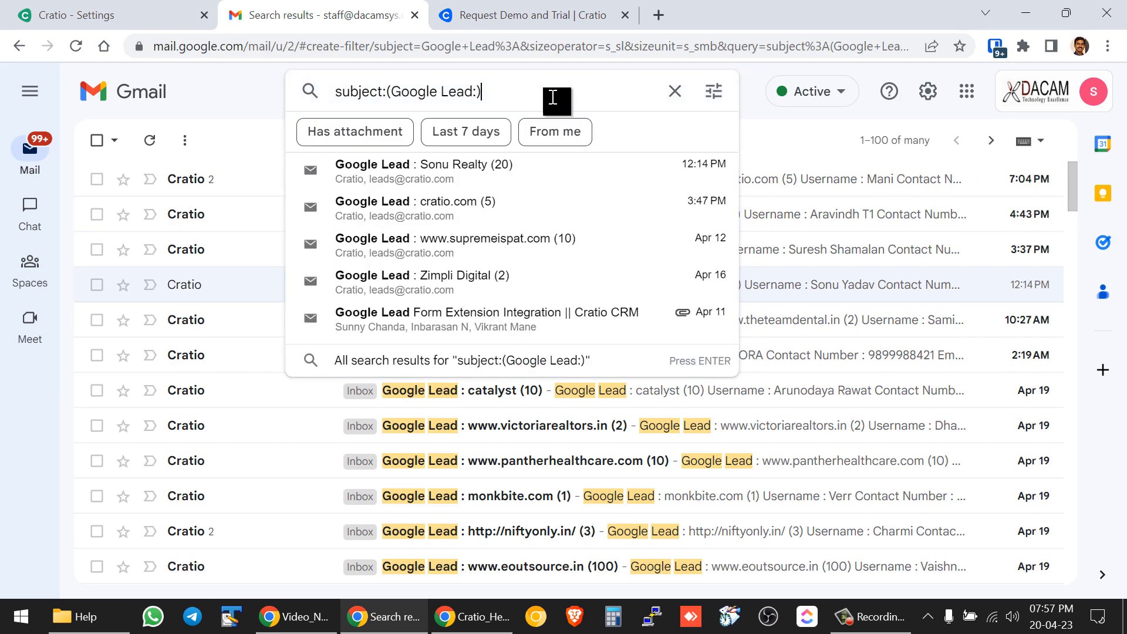
key(Return)
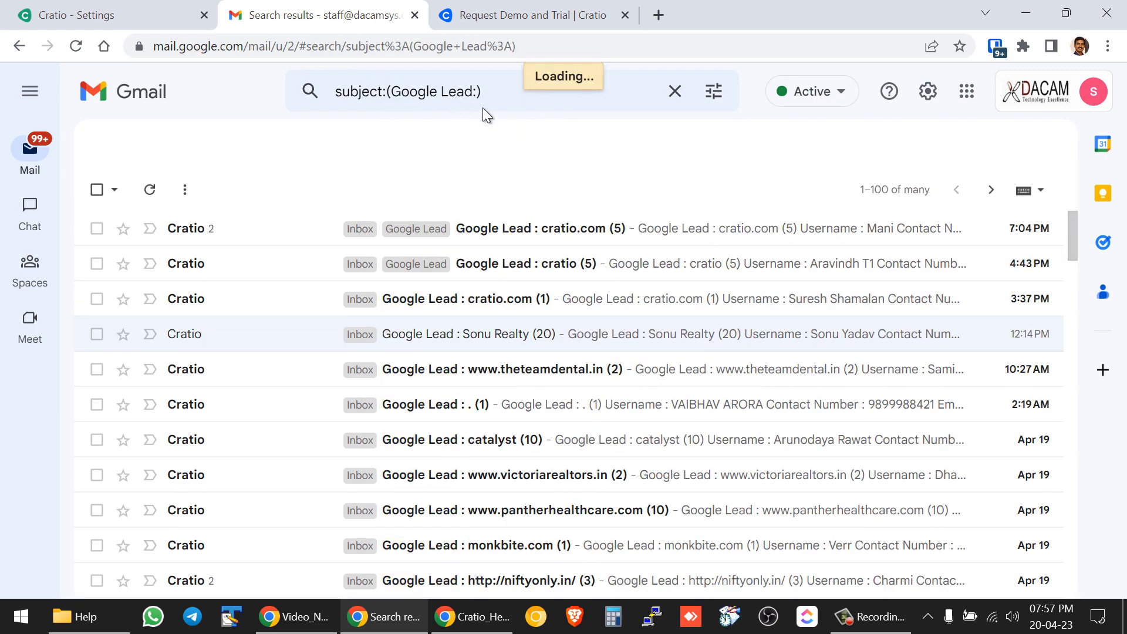
scroll(541, 428, down, 12)
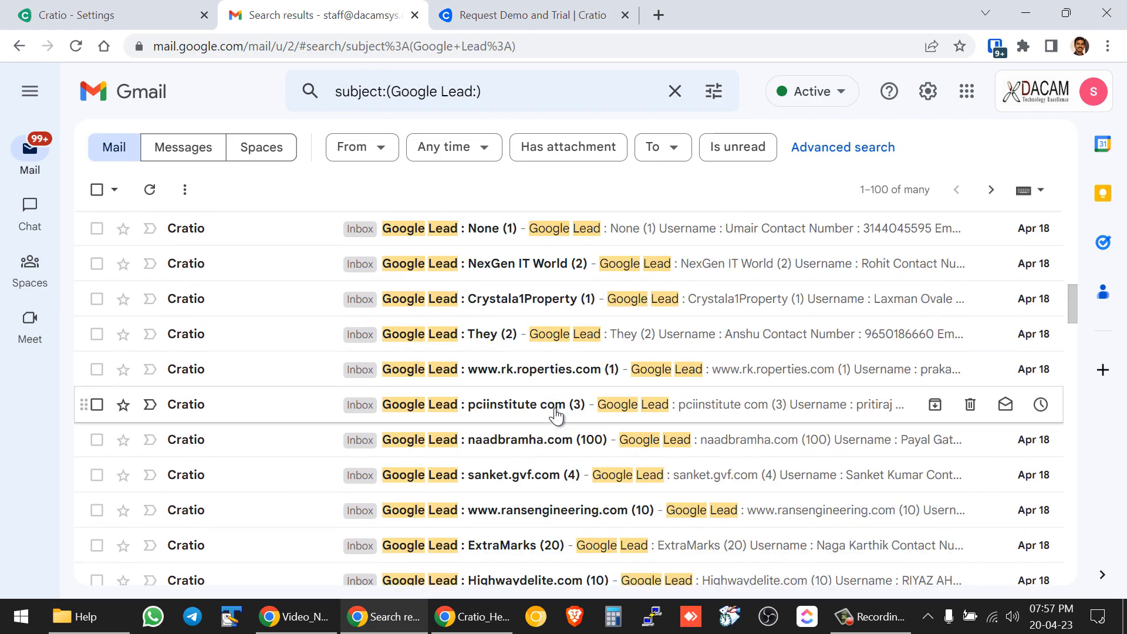
scroll(572, 337, up, 12)
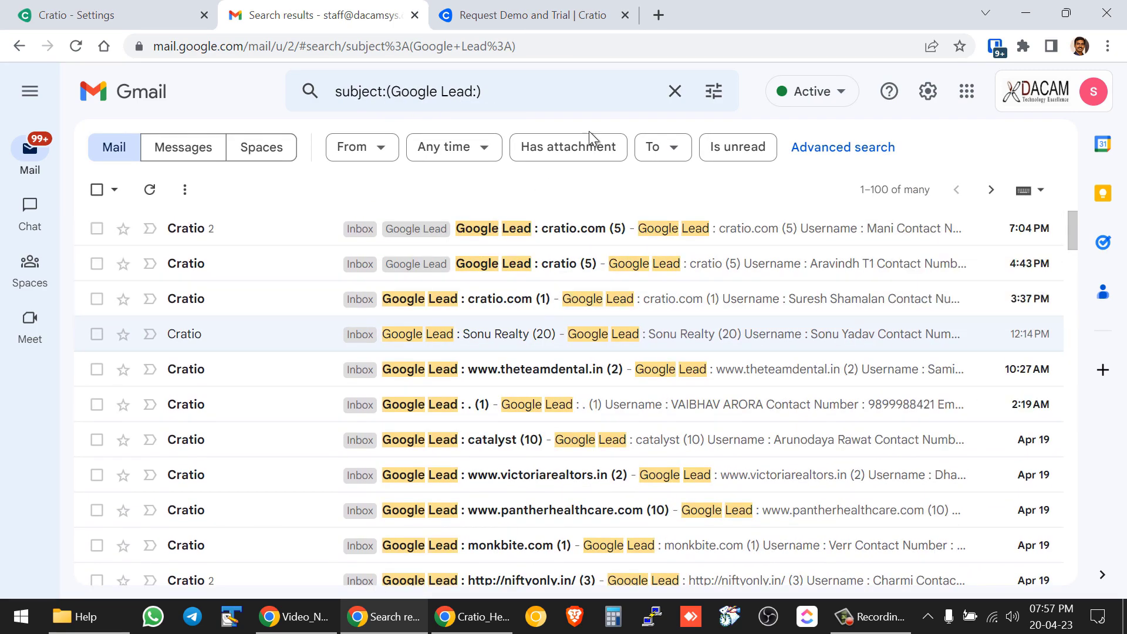
click(716, 96)
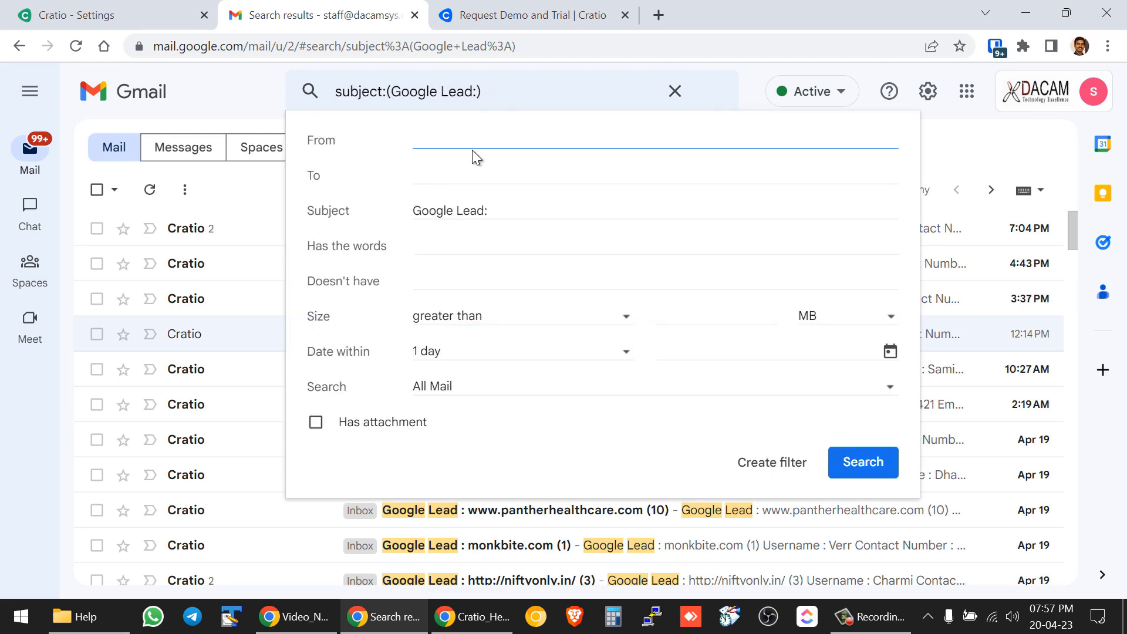
Step: Create a filter from the 'Google Lead' subject search that applies the Google Lead label
click(494, 210)
key(BackSpace)
drag(513, 213, 390, 213)
click(783, 464)
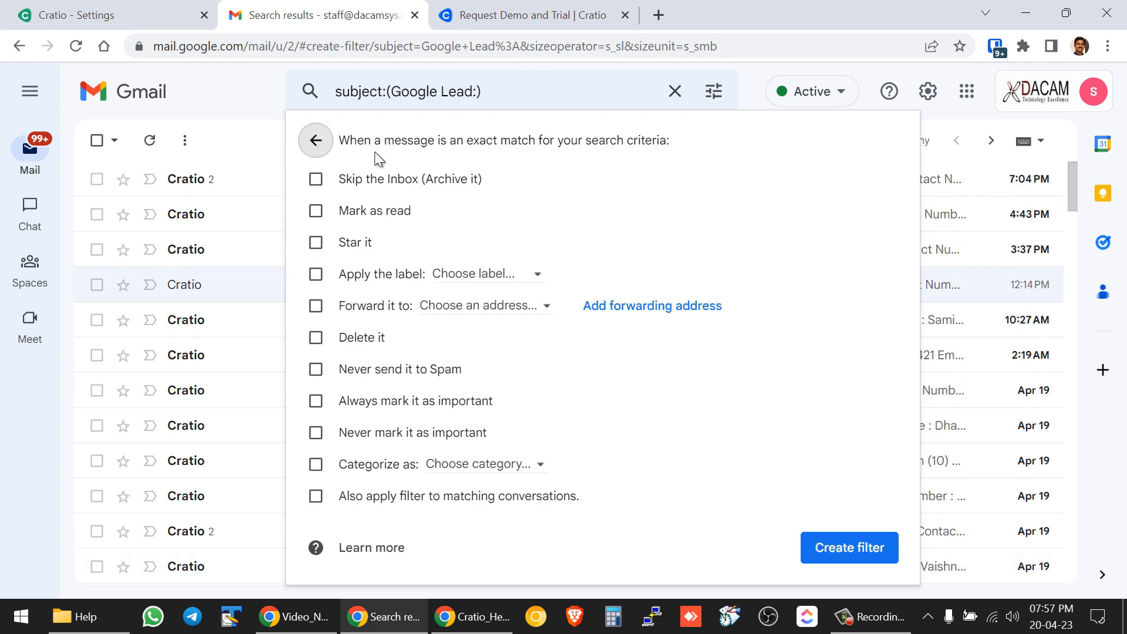
click(316, 275)
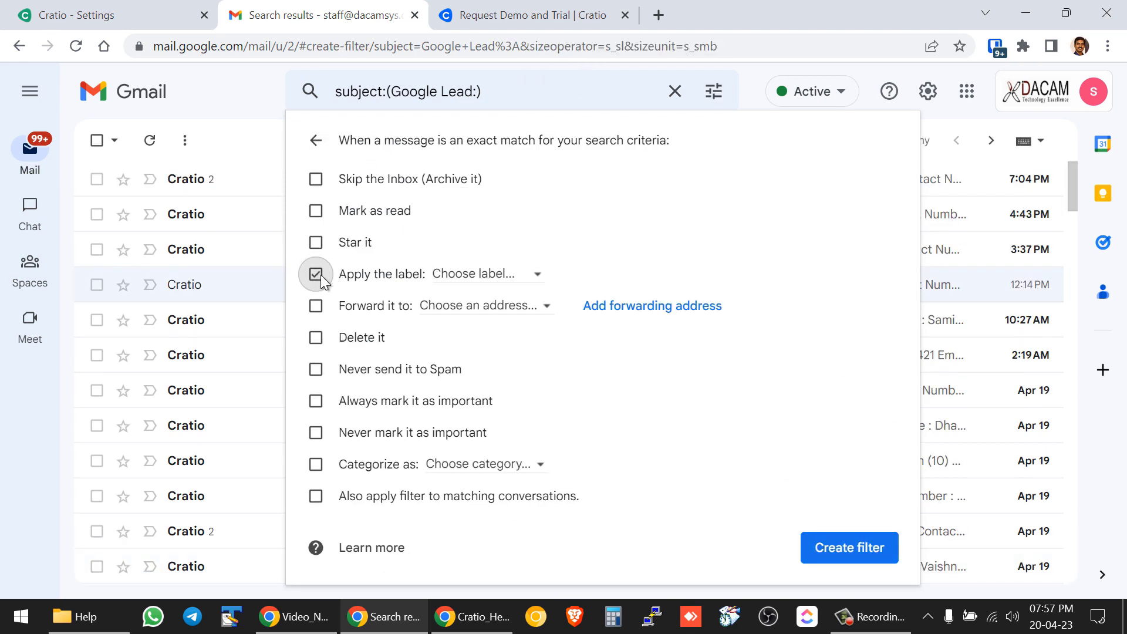
click(499, 274)
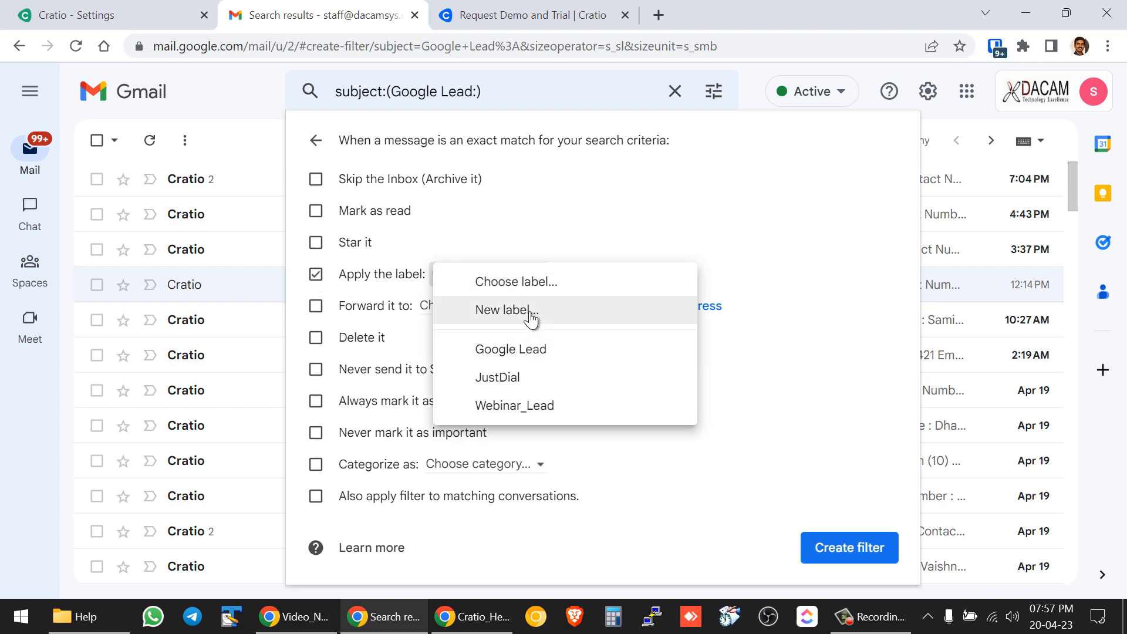
click(521, 352)
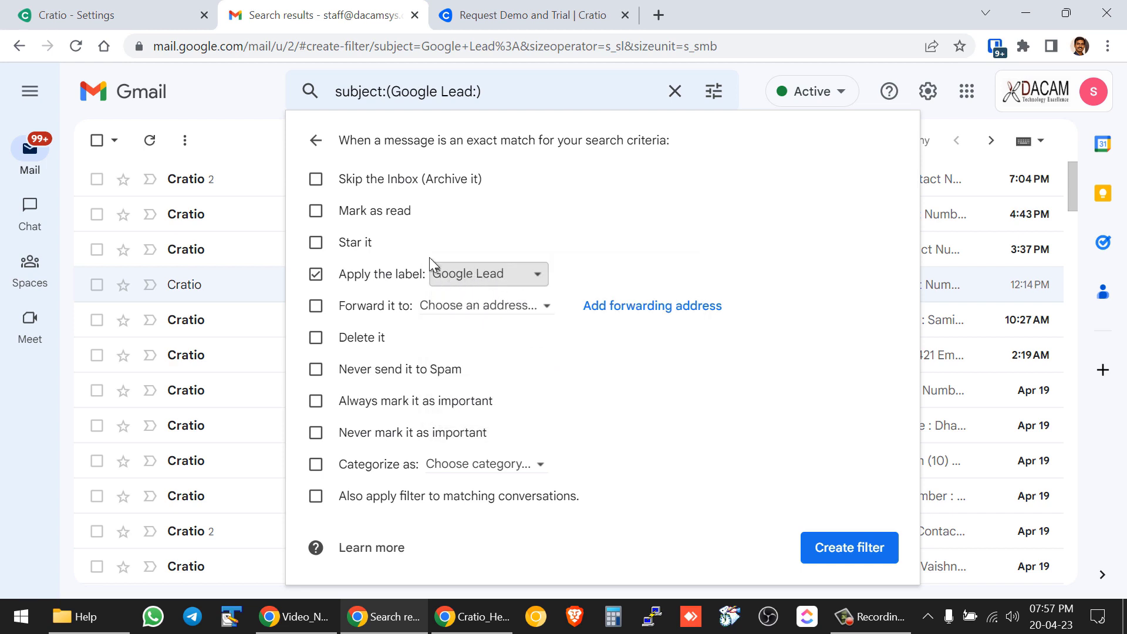
Step: Make the filter forward matching mail, going to add a new forwarding address
click(317, 305)
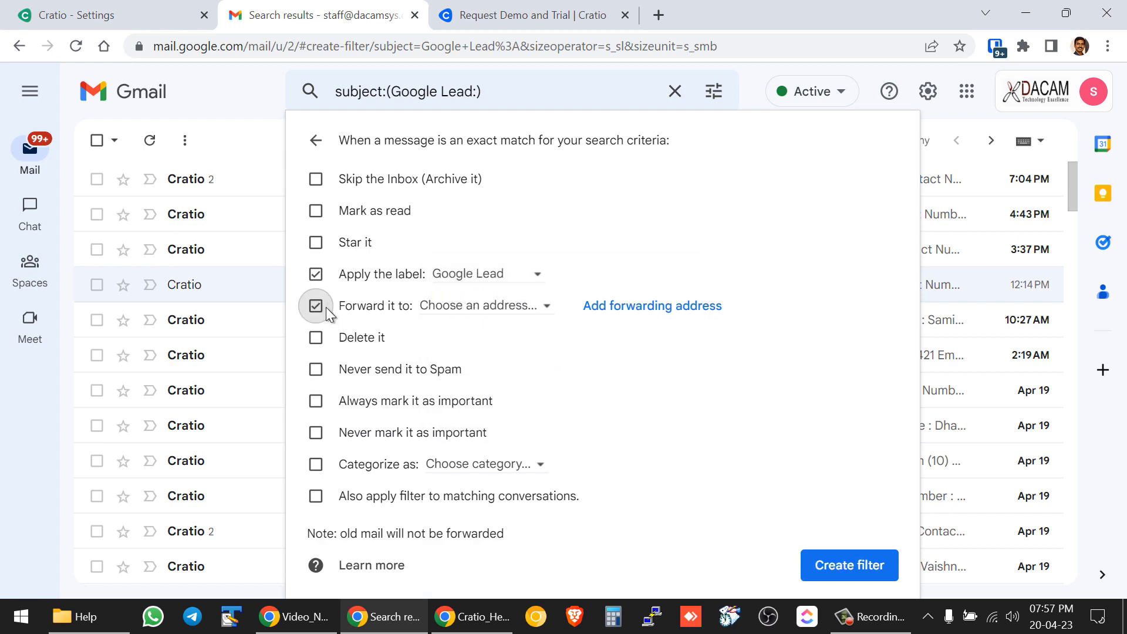
click(455, 307)
click(502, 313)
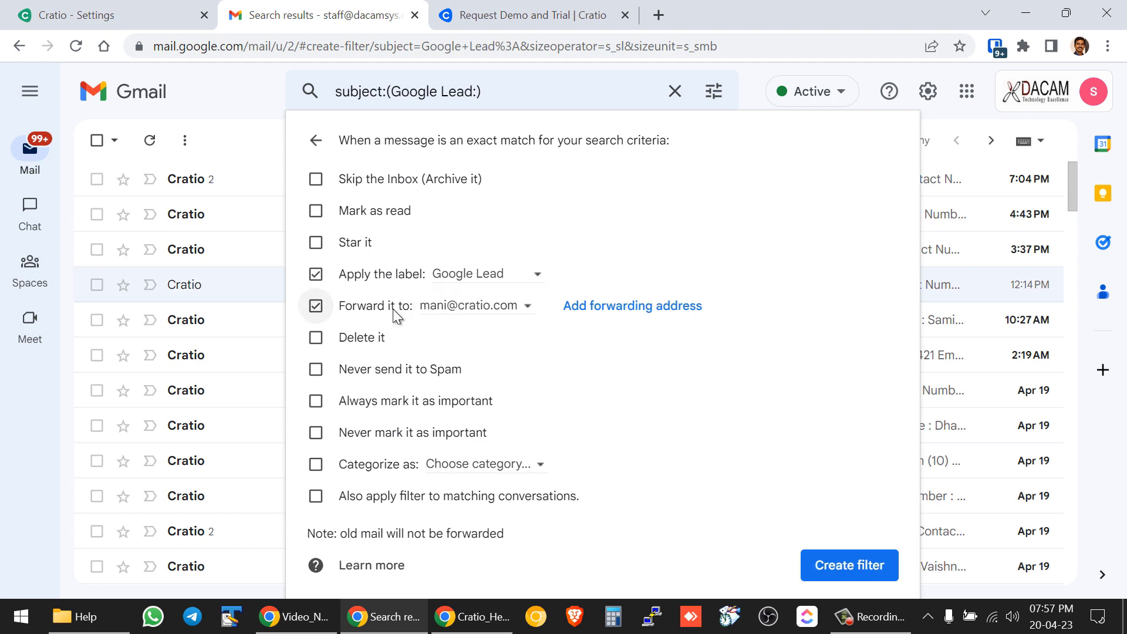
click(626, 318)
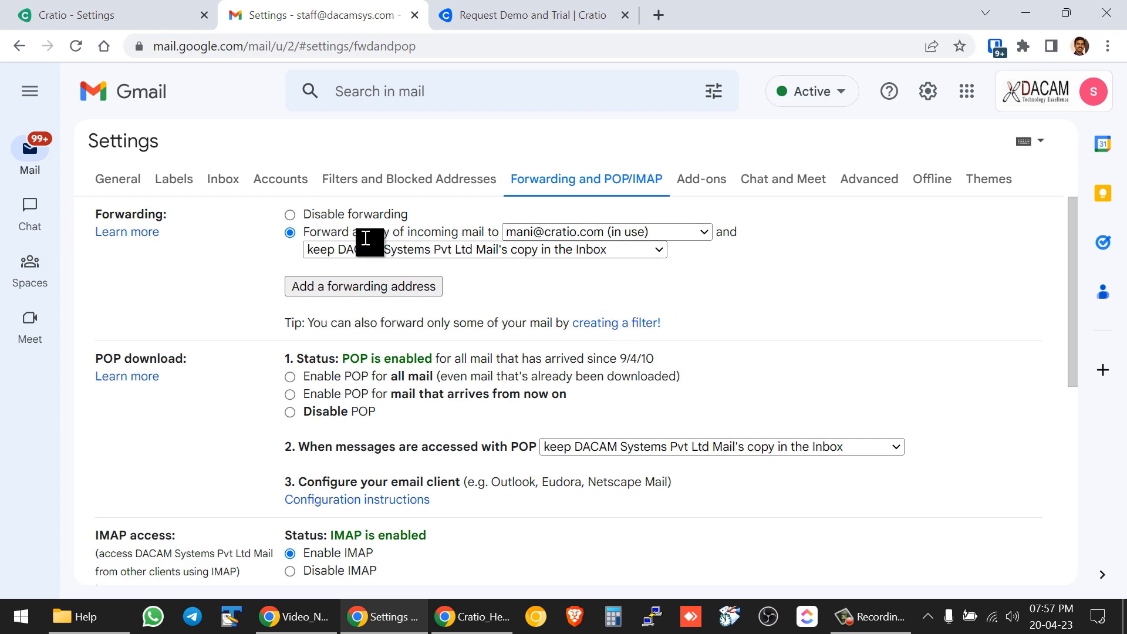
Step: Enter the Cratio parser inbox address as a new forwarding address, checking it against Cratio
click(396, 287)
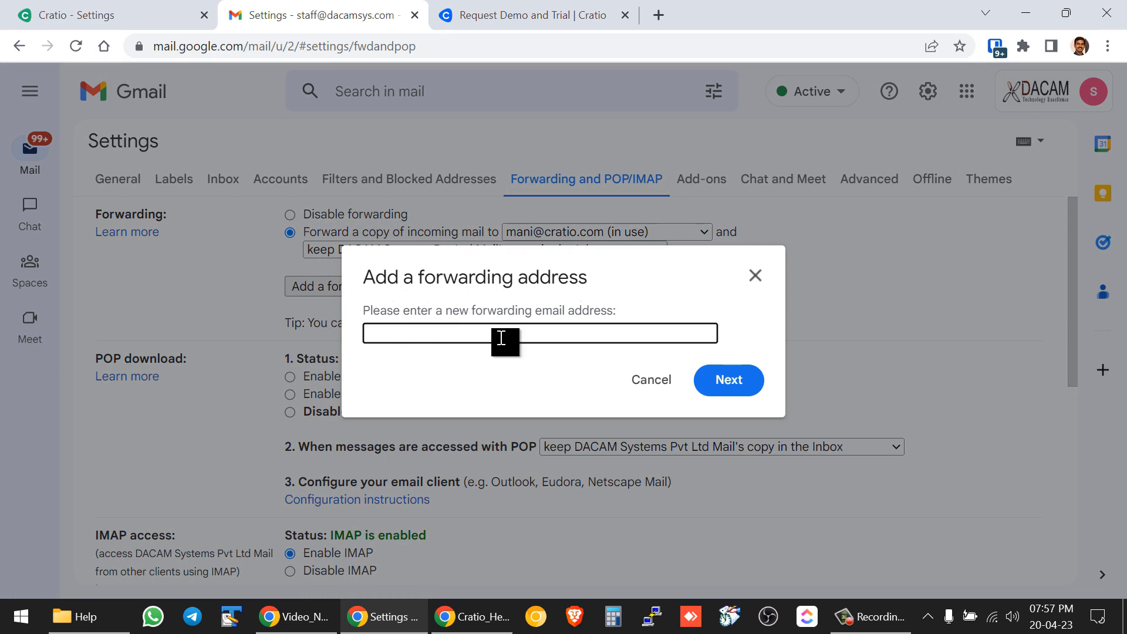
key(ctrl+v)
drag(652, 341, 375, 332)
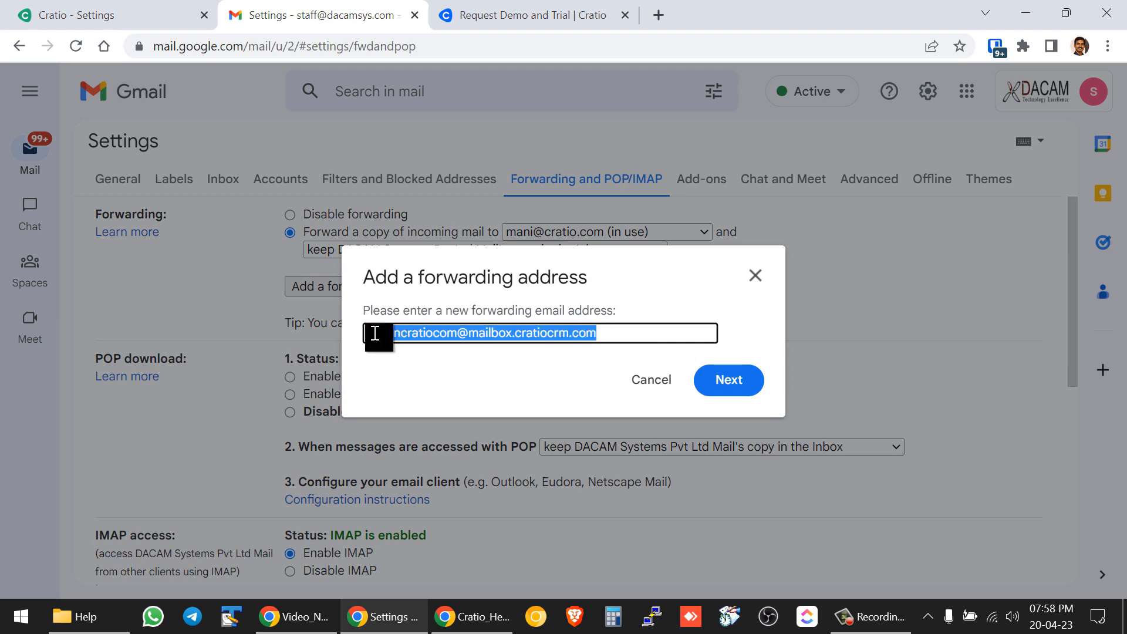
click(65, 14)
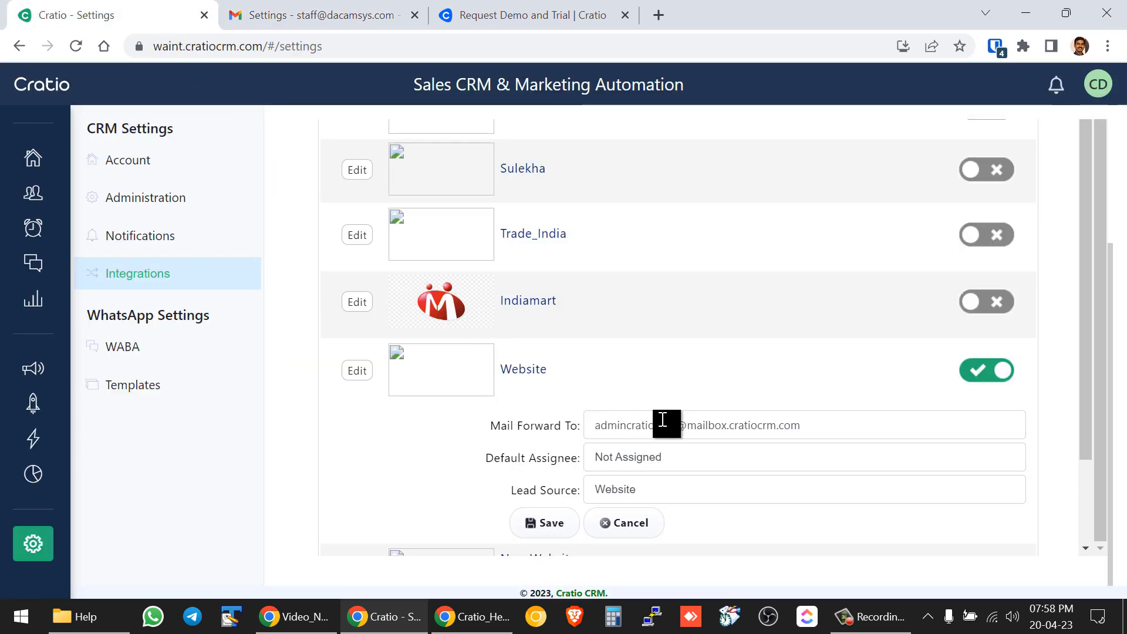
click(317, 15)
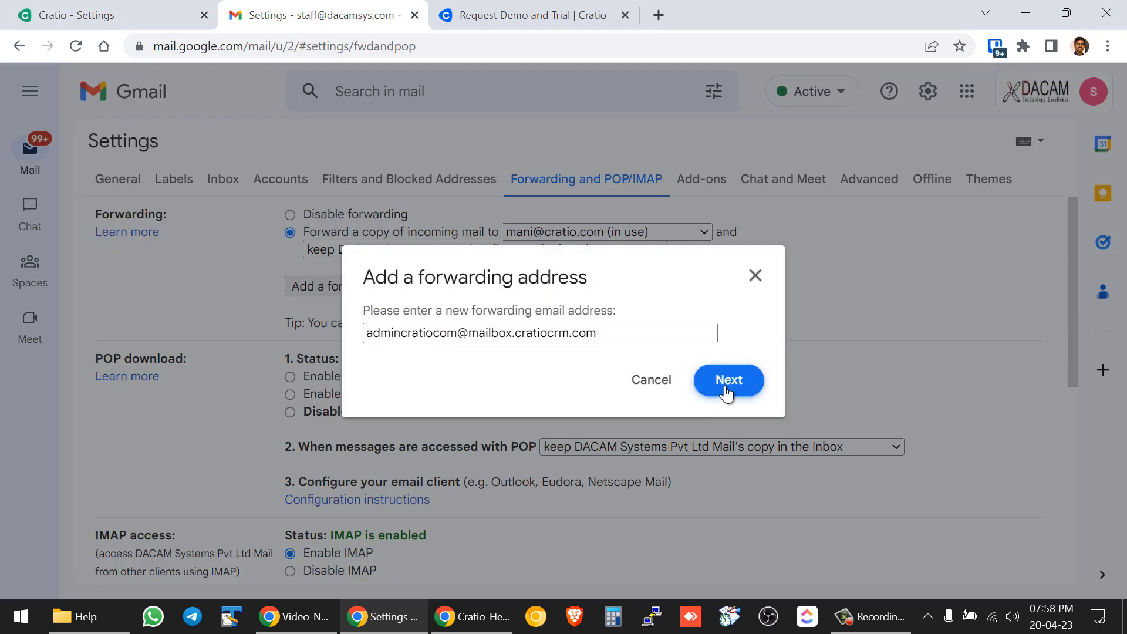
Step: Confirm forwarding to the parser inbox and acknowledge the confirmation-code notice
click(728, 380)
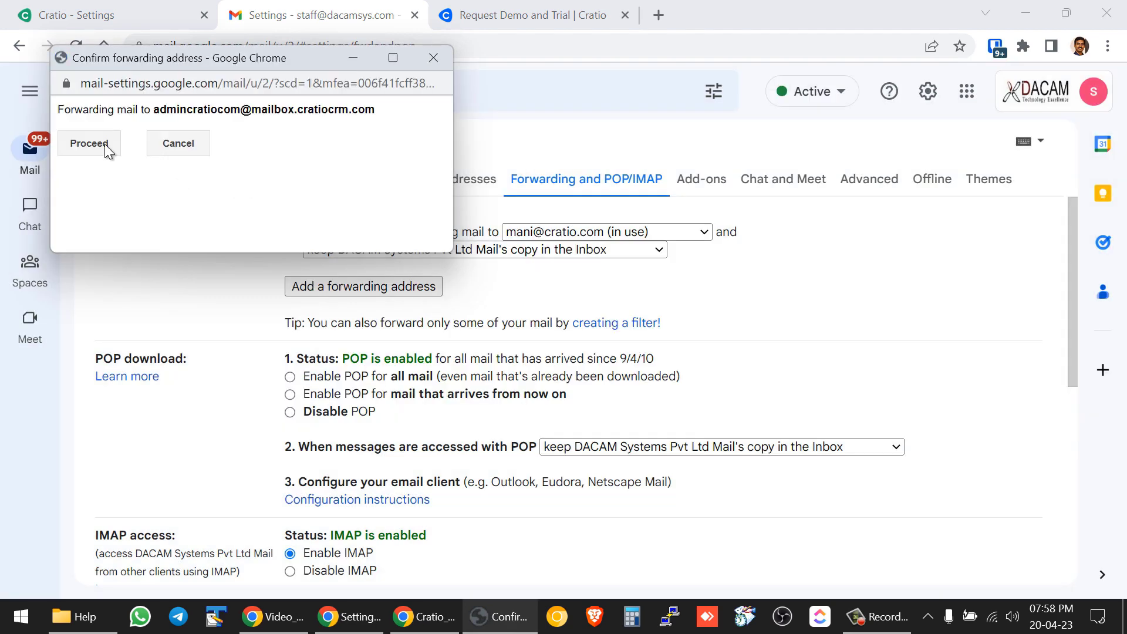
click(90, 143)
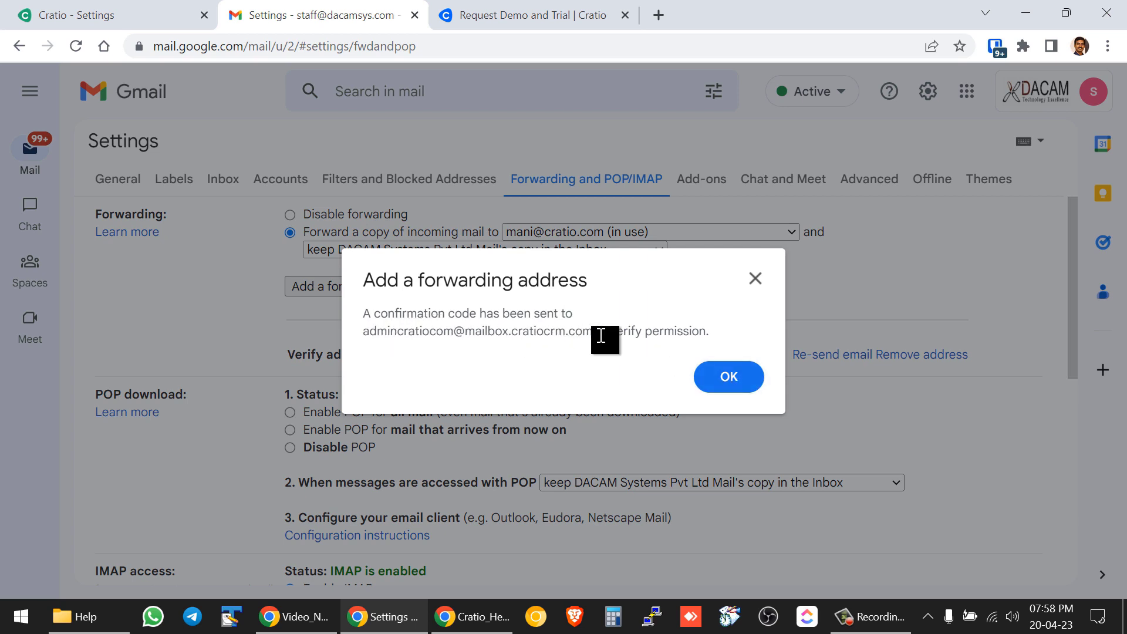
click(730, 378)
click(623, 357)
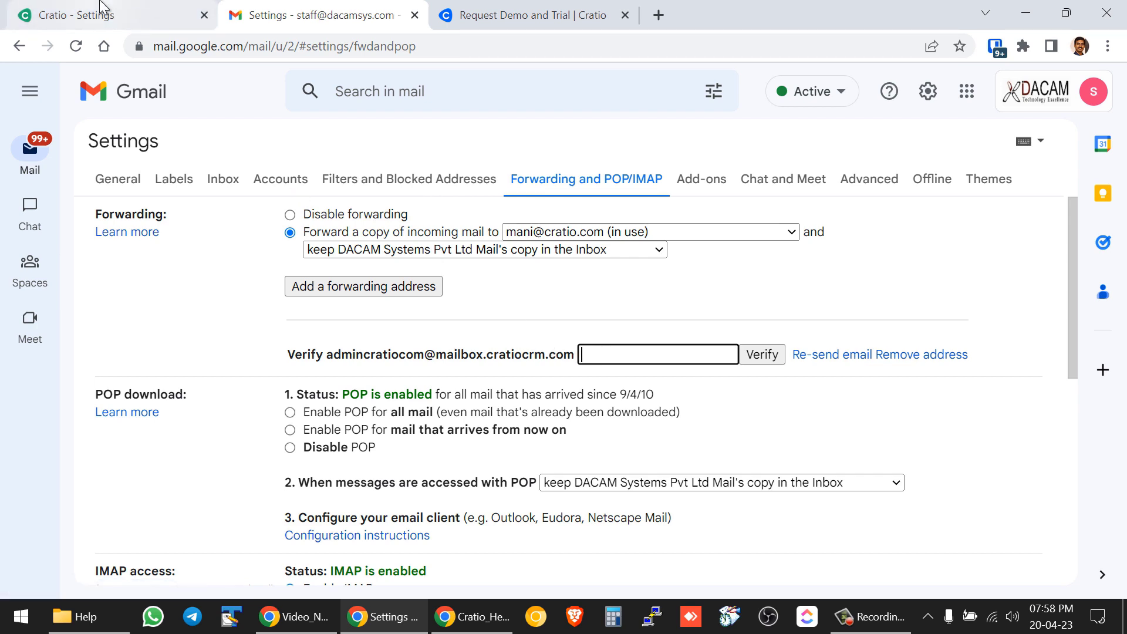
click(117, 15)
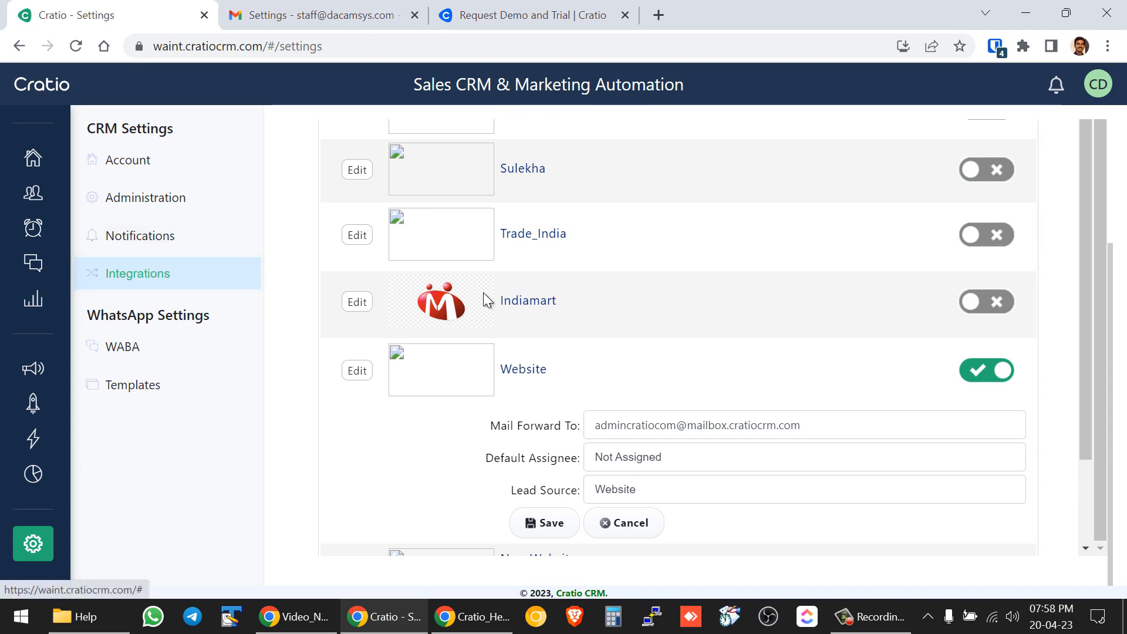
Step: View and refresh the Cratio Inbound Mails log, still at 0 records
scroll(686, 221, up, 3)
click(447, 164)
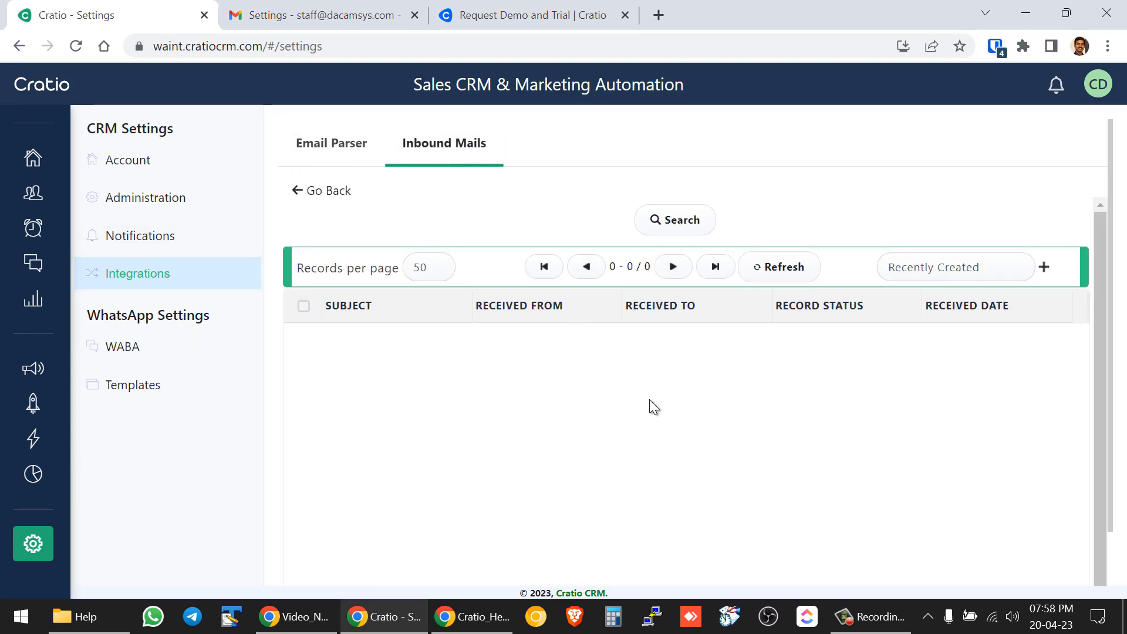
click(781, 273)
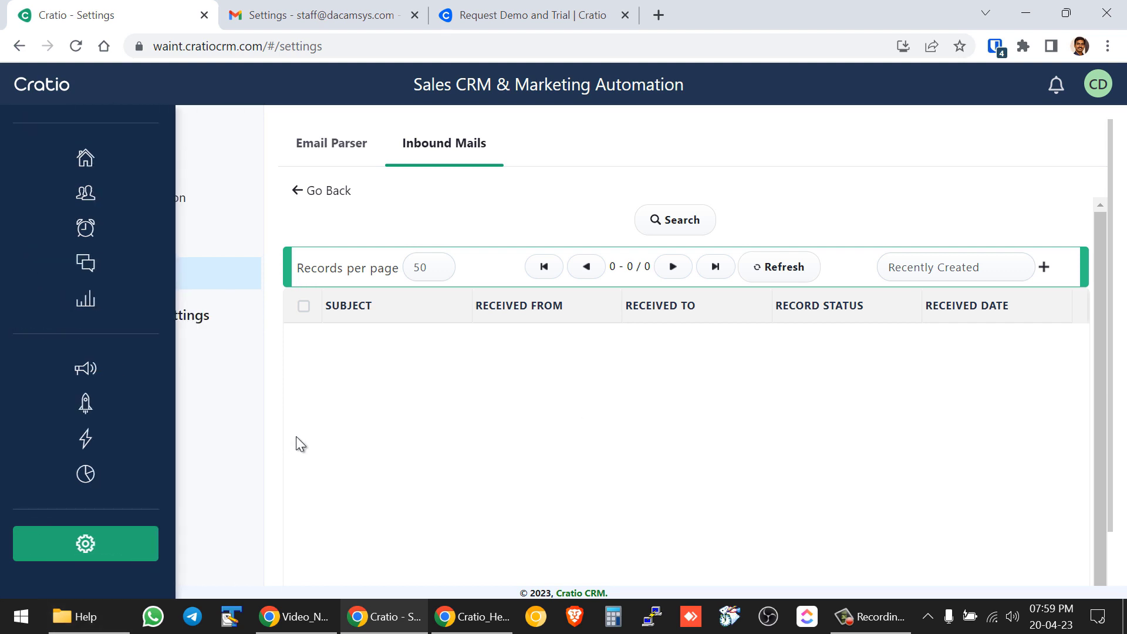
click(386, 13)
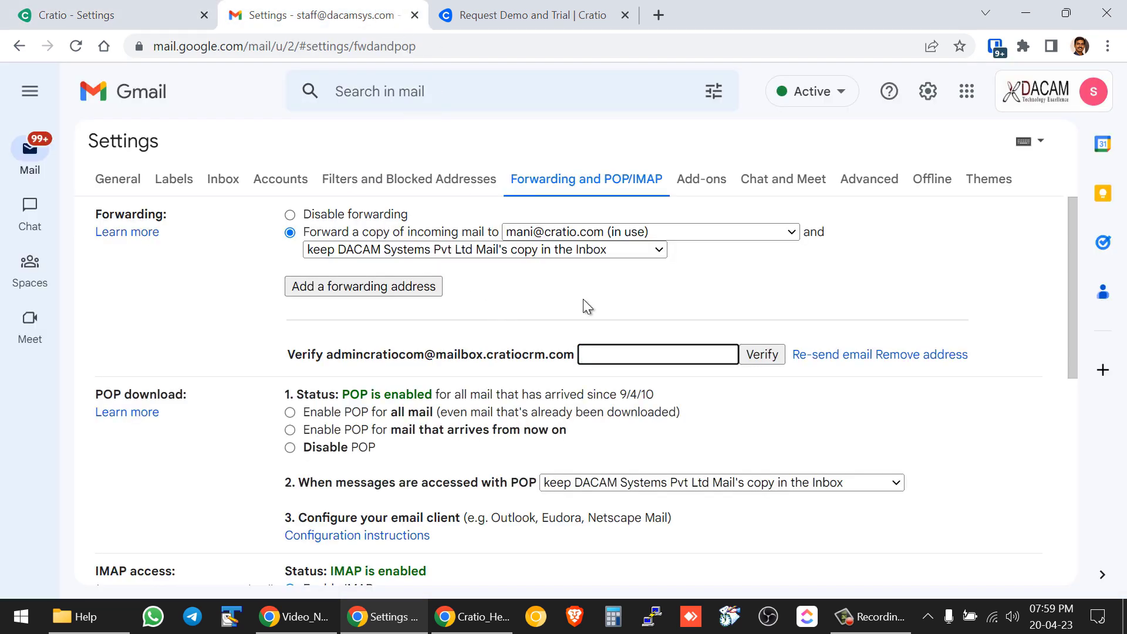
click(499, 617)
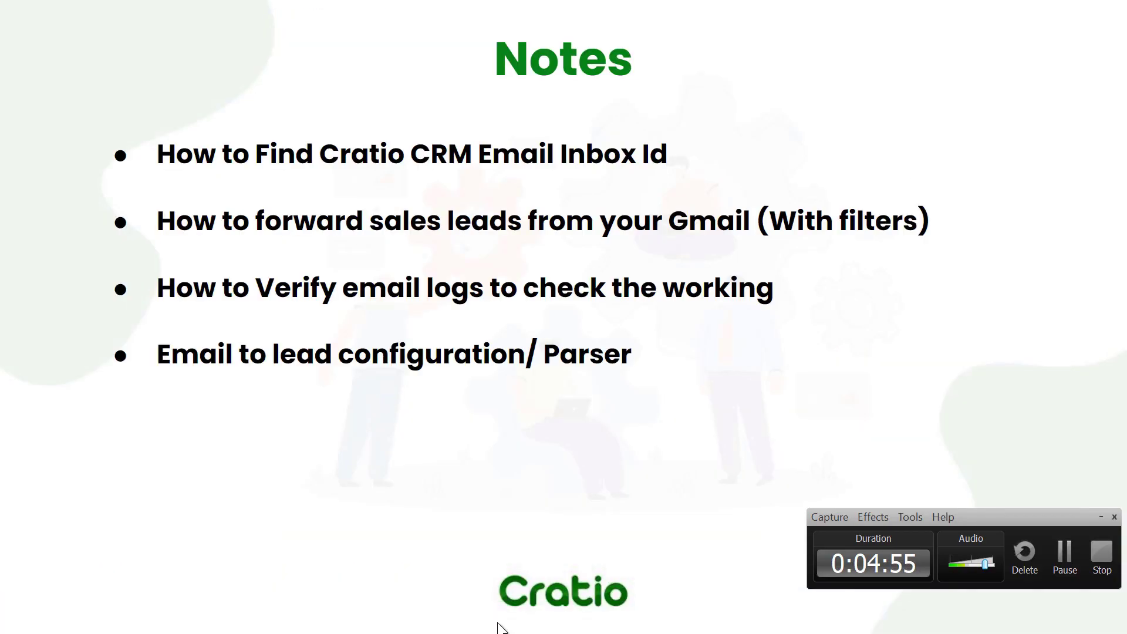
click(1103, 518)
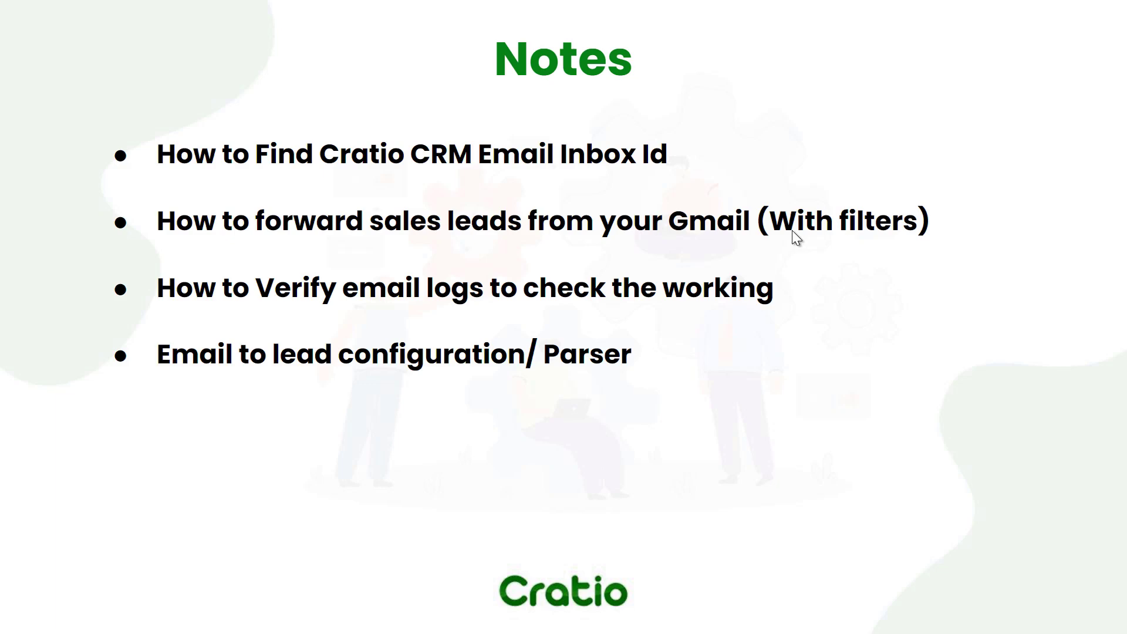
key(alt+Tab)
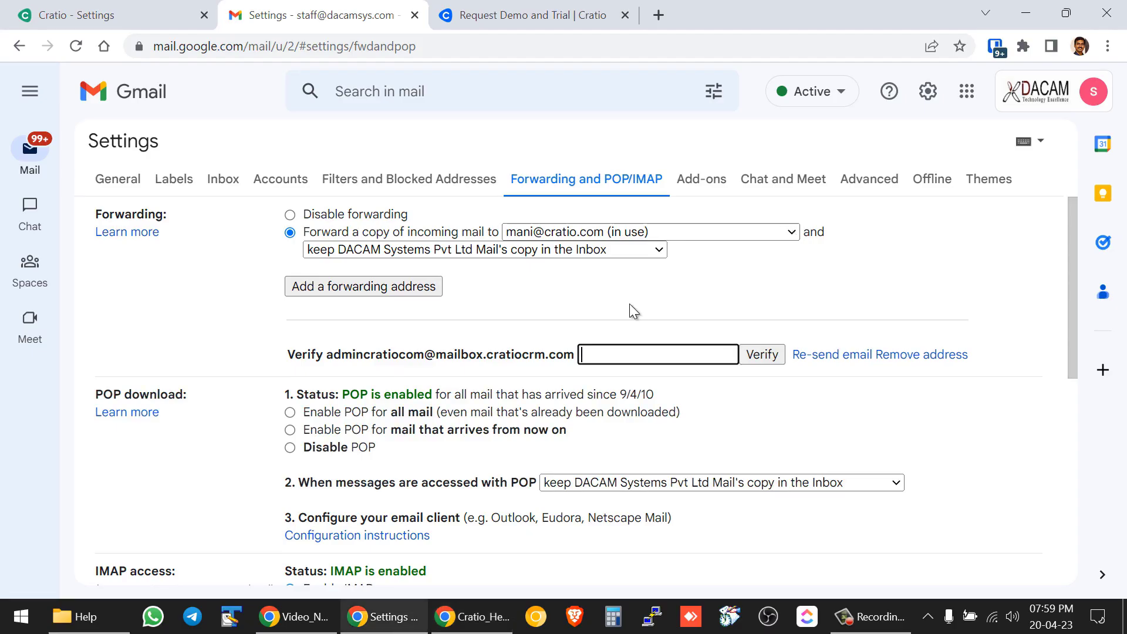
click(103, 16)
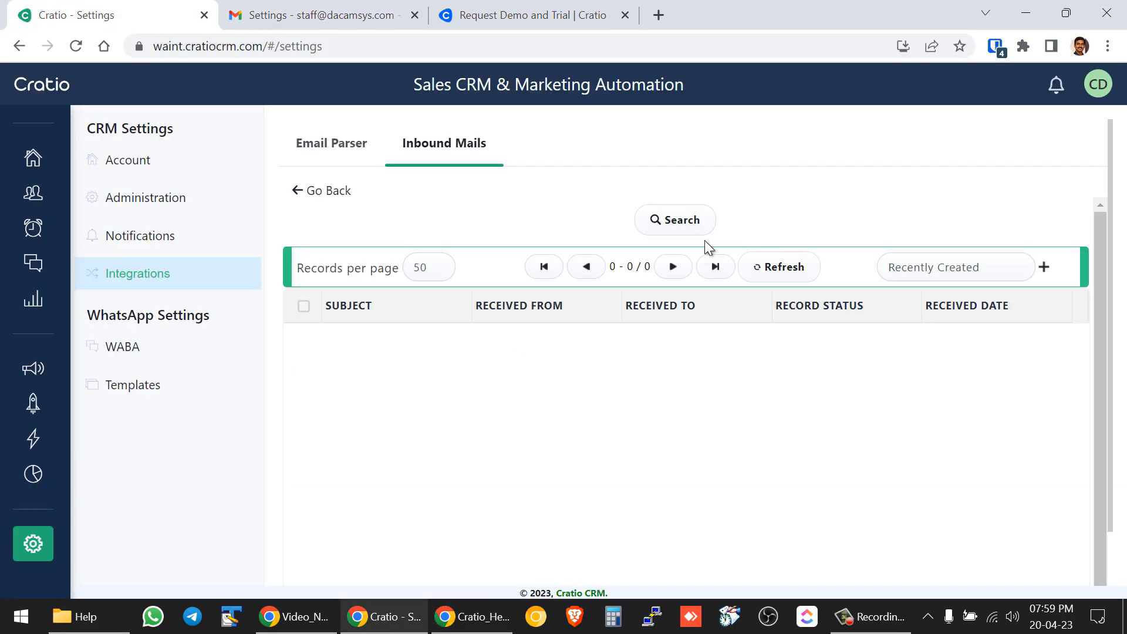
Step: Copy the code from Cratio's forwarding-confirmation mail and paste it into Gmail's Verify box
click(770, 274)
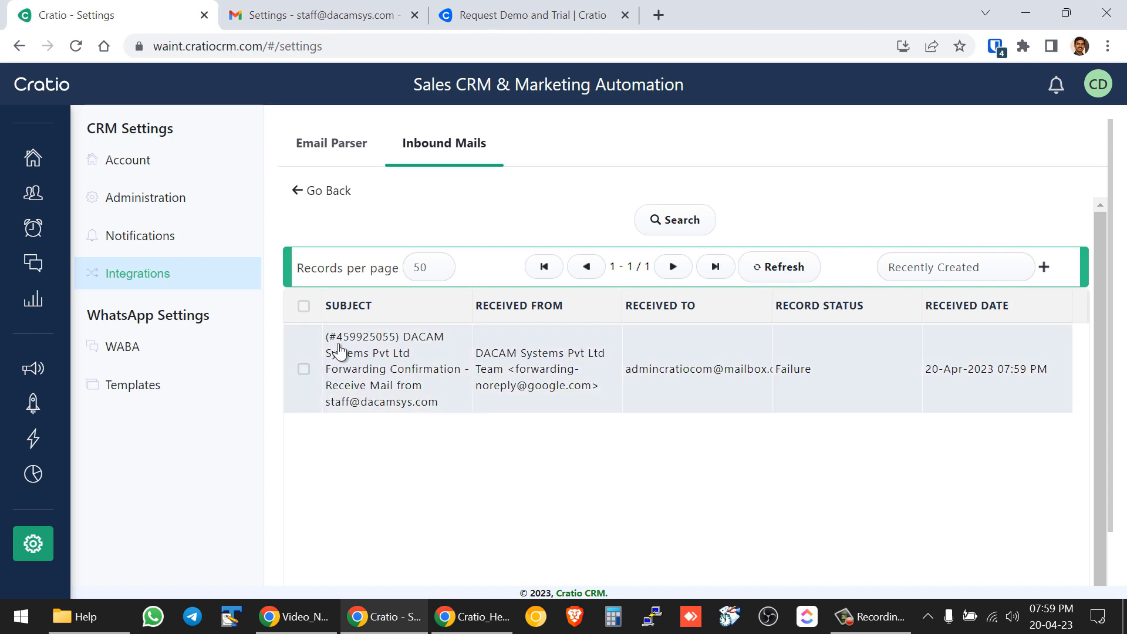
click(390, 374)
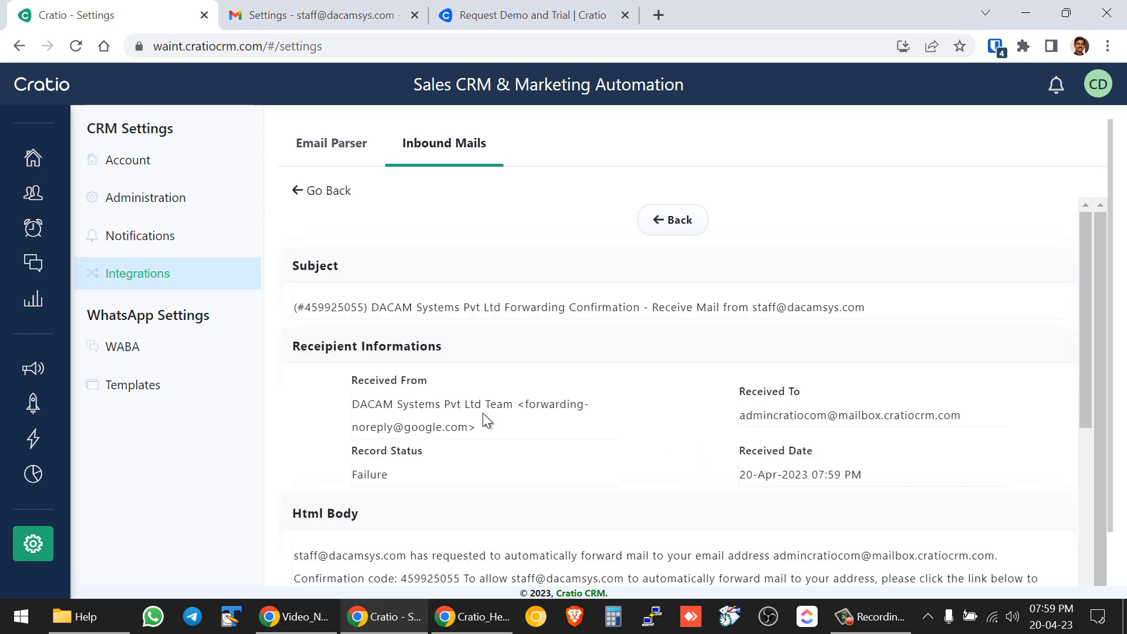
scroll(505, 405, down, 5)
scroll(423, 312, up, 5)
scroll(344, 243, down, 5)
double_click(447, 320)
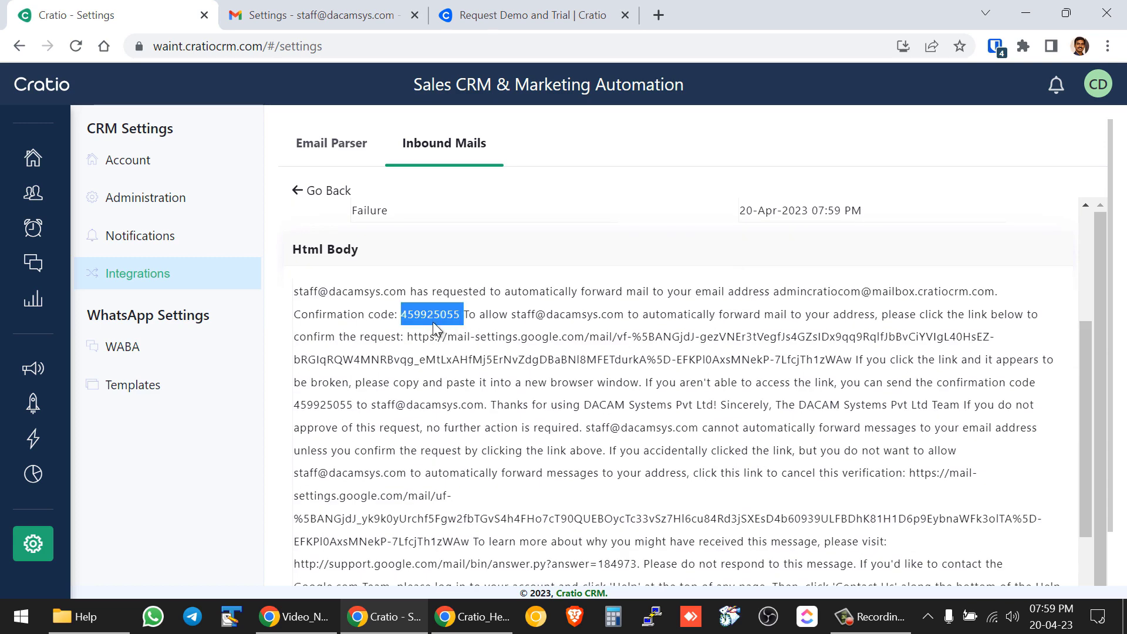
right_click(439, 318)
click(482, 78)
click(379, 17)
key(ctrl+v)
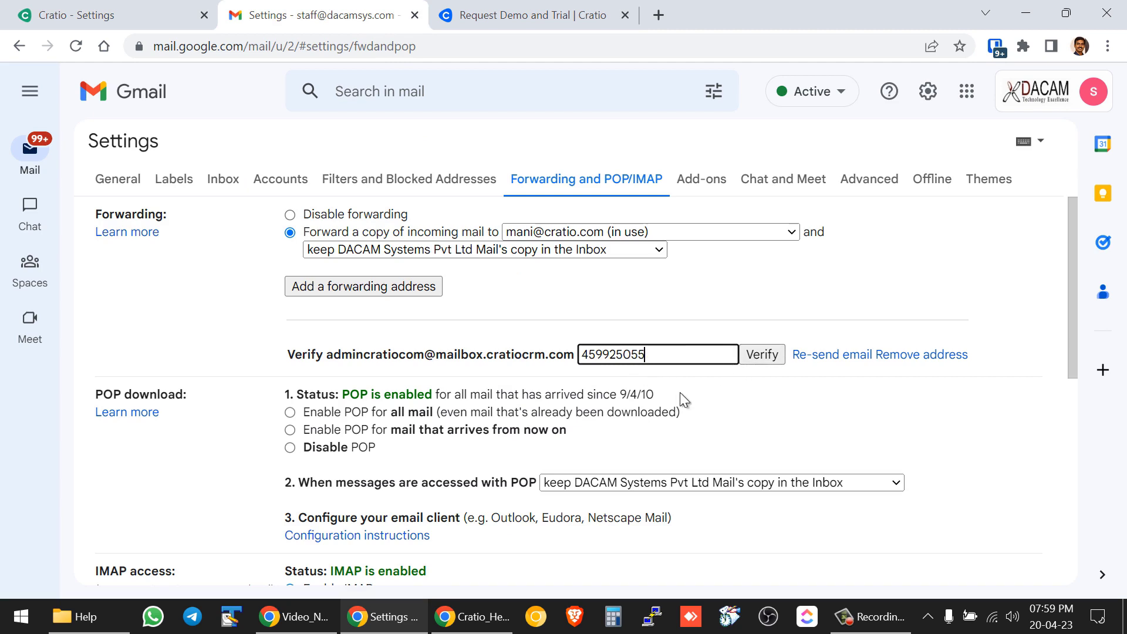
Step: Verify the Cratio mailbox address and select it as the forwarding address for incoming mail
click(763, 355)
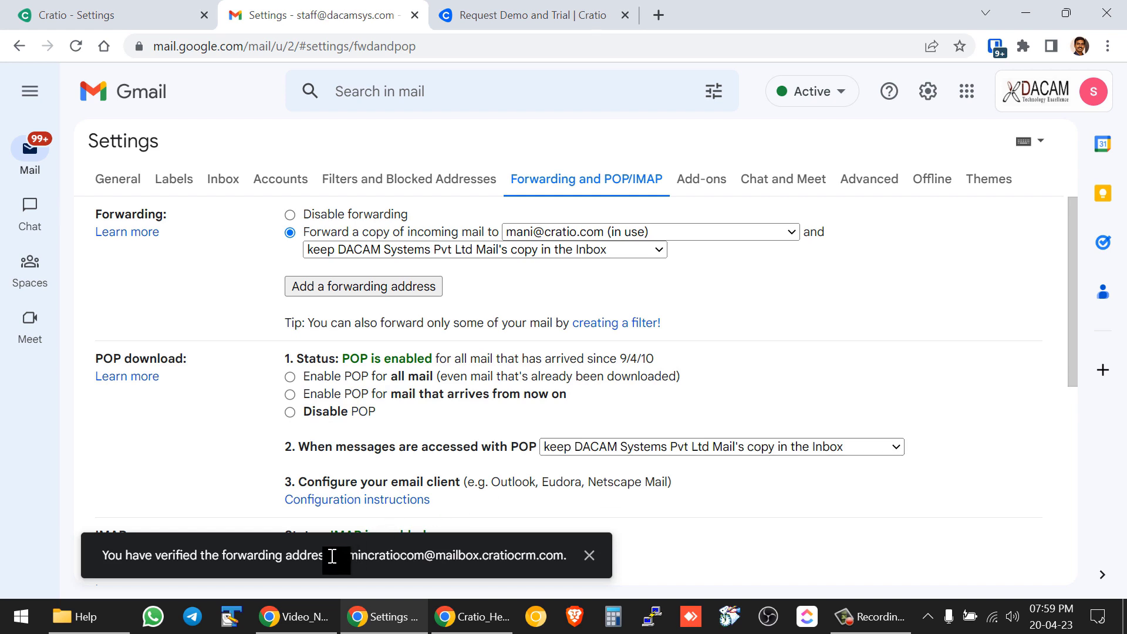
click(556, 238)
click(543, 249)
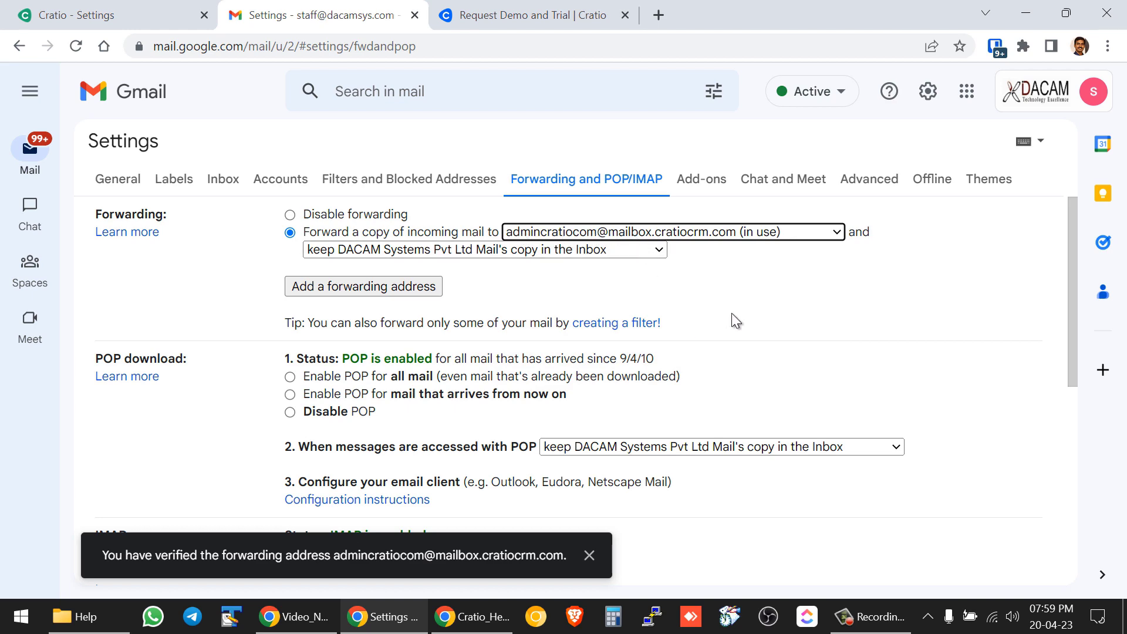
scroll(738, 316, down, 5)
scroll(737, 316, up, 5)
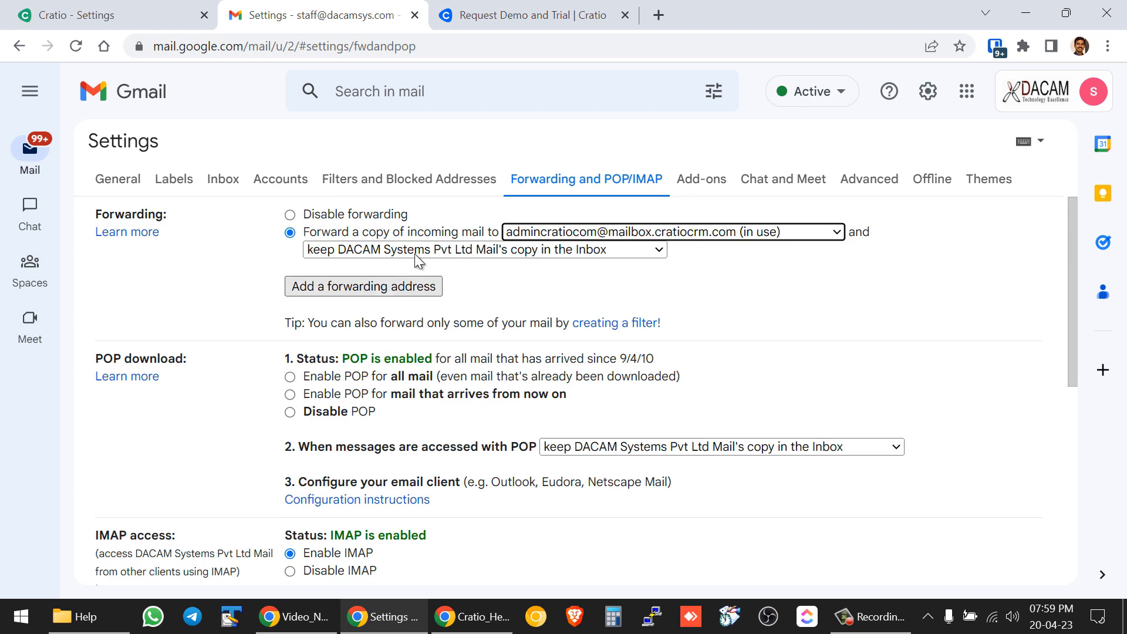
right_click(19, 48)
click(567, 125)
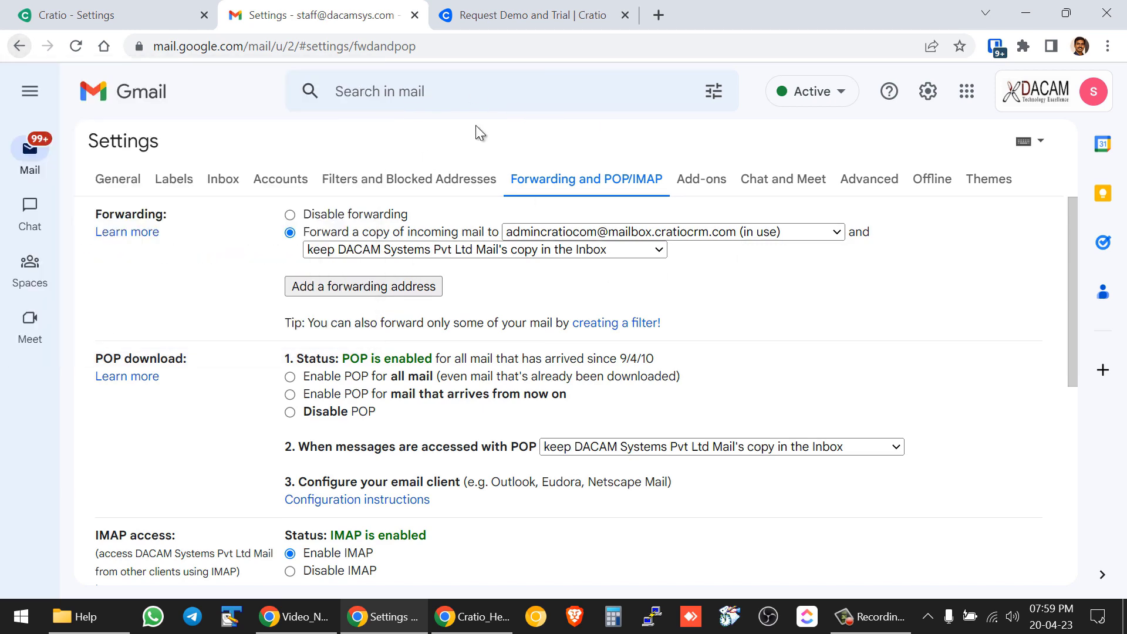
Step: Move around Gmail while keeping the unsaved forwarding changes at each discard prompt
click(21, 47)
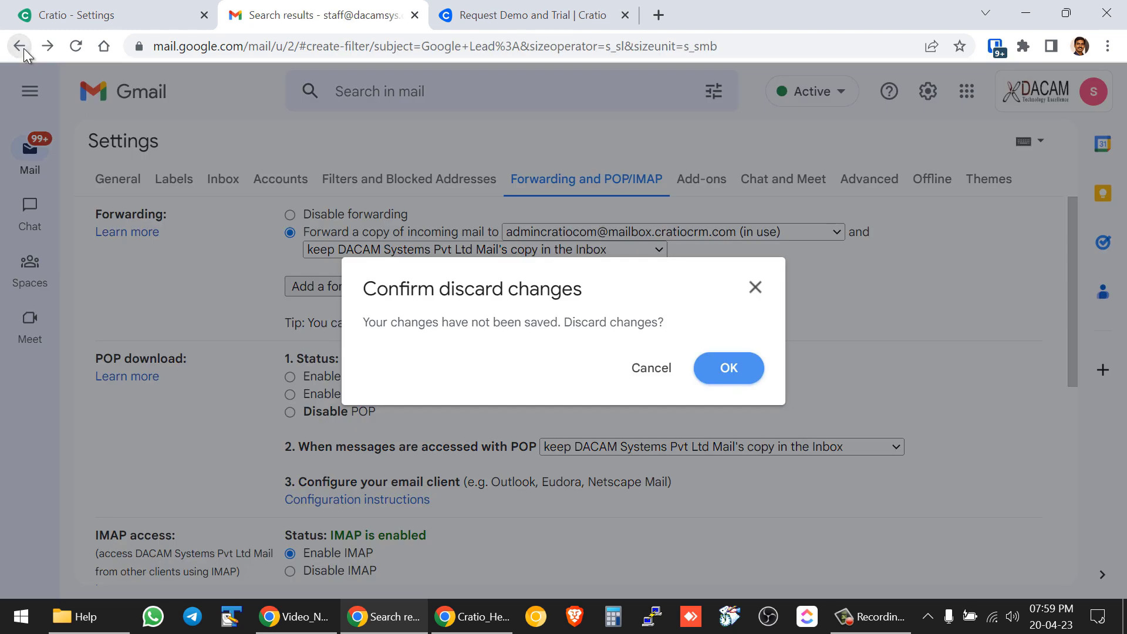
click(670, 376)
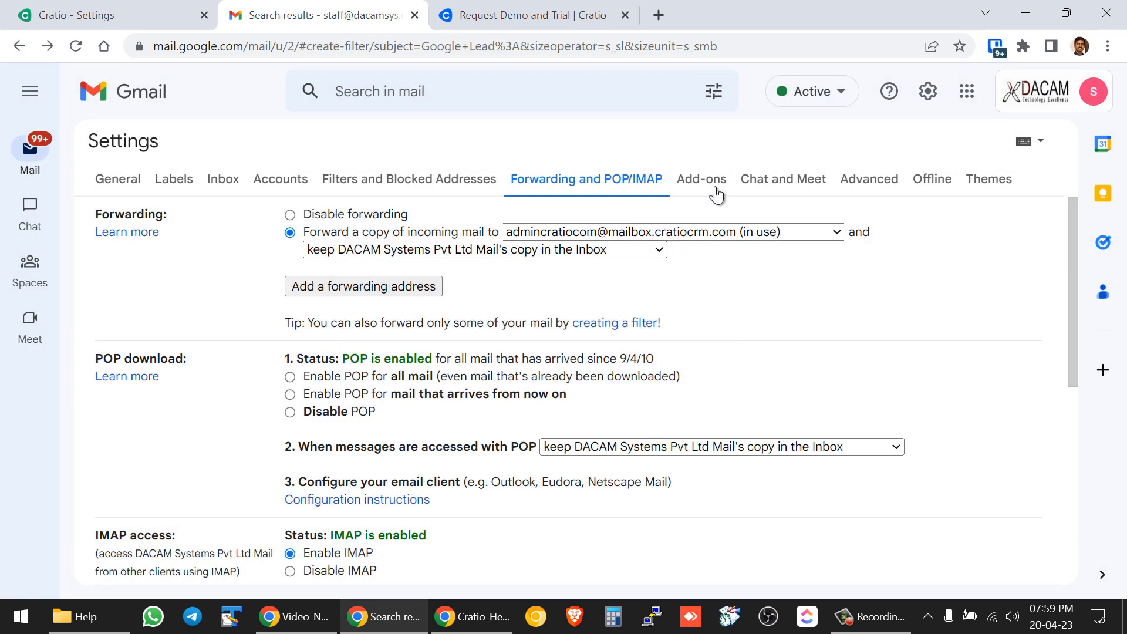
click(713, 91)
click(164, 151)
mouse_move(34, 160)
click(125, 200)
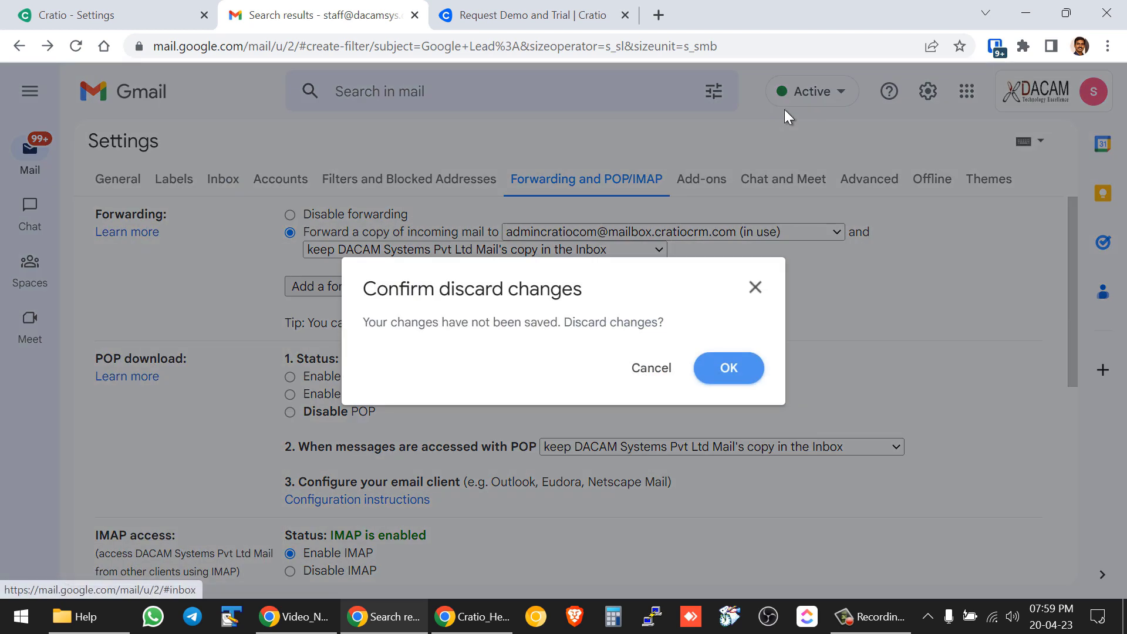
click(671, 374)
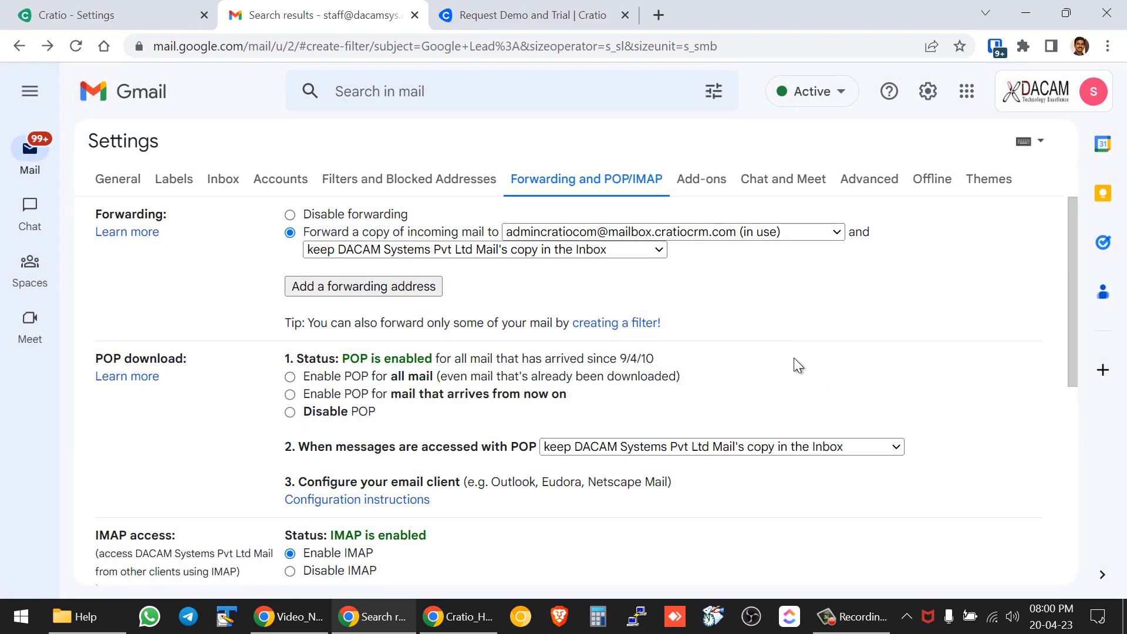
Step: Save the forwarding settings and reopen the full search criteria for the Google Lead: query
scroll(568, 318, down, 15)
click(517, 492)
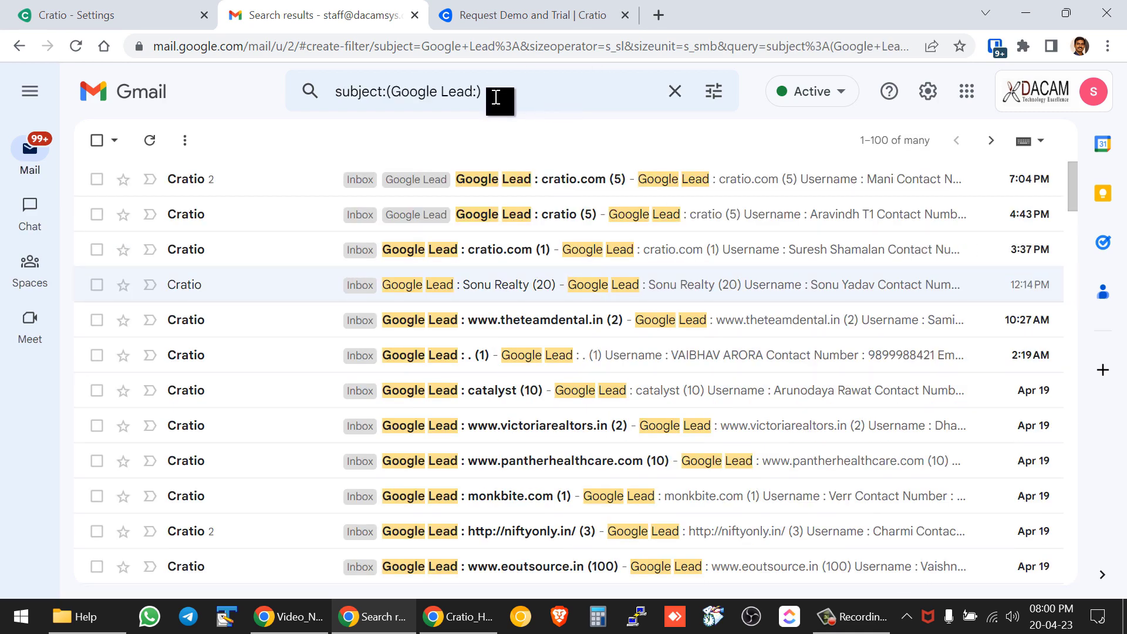
click(522, 92)
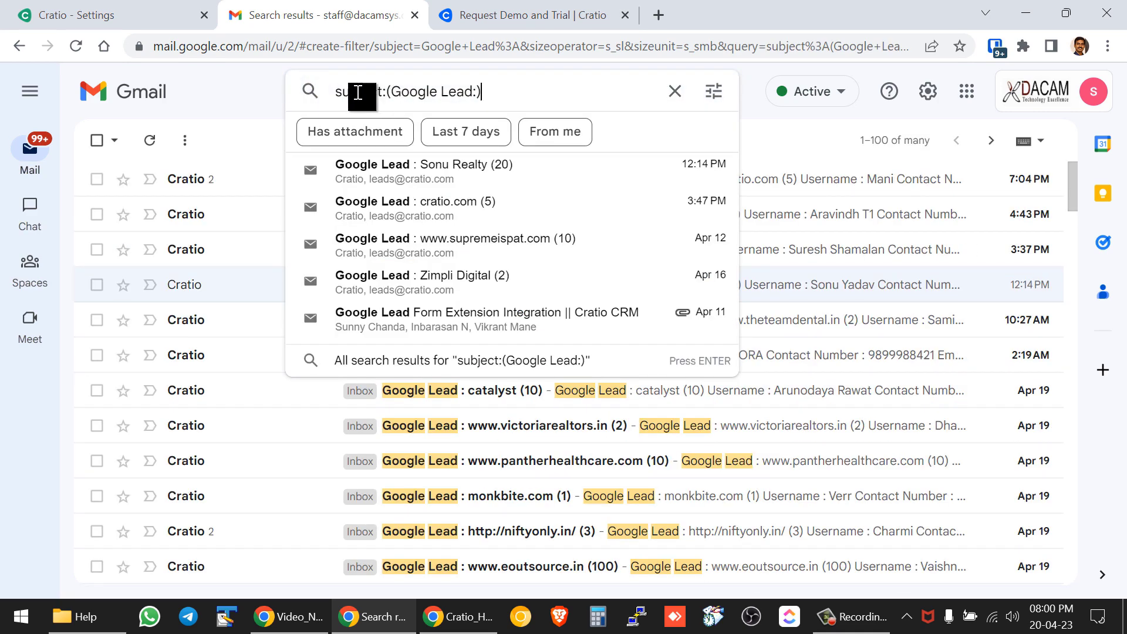
click(715, 92)
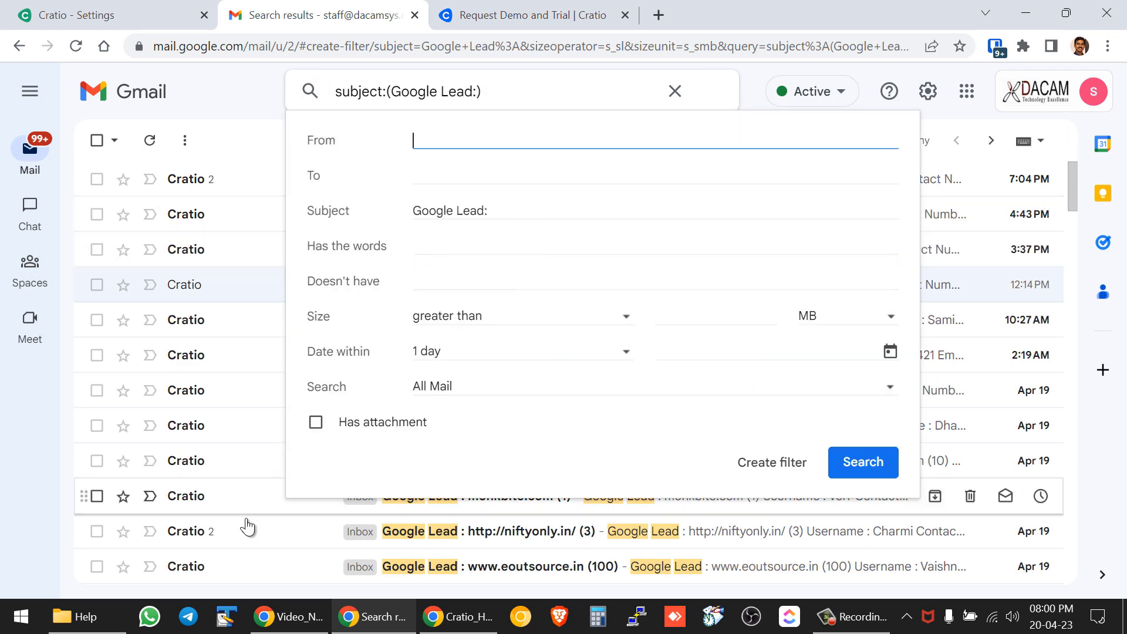
Step: Create a filter applying the Google Lead label and forwarding matches to the Cratio mailbox
click(779, 463)
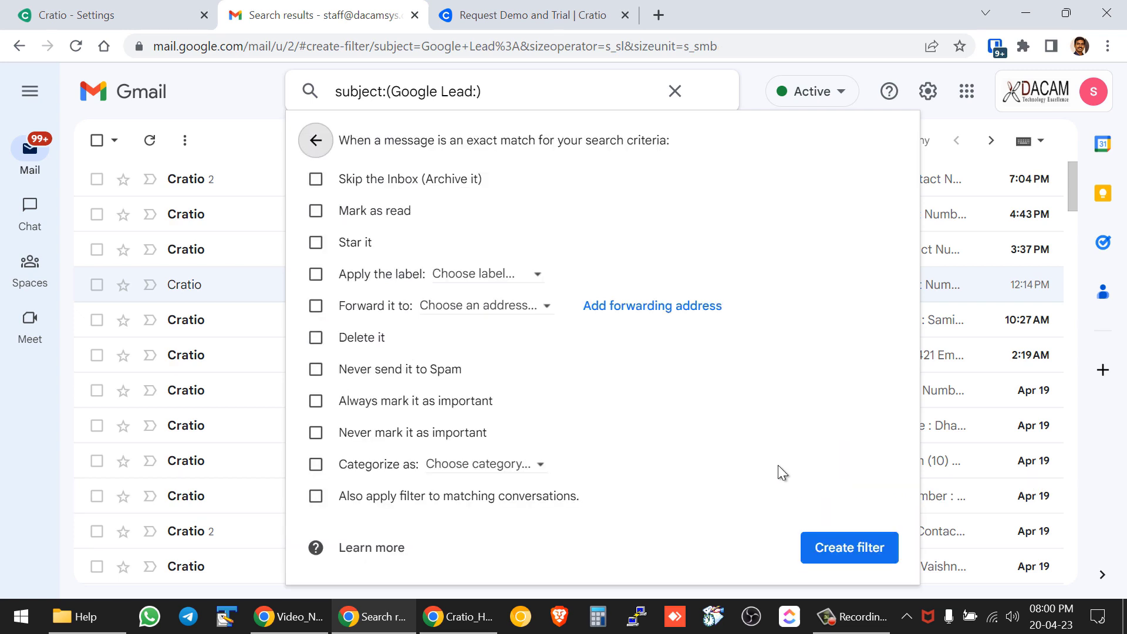
click(317, 274)
click(477, 274)
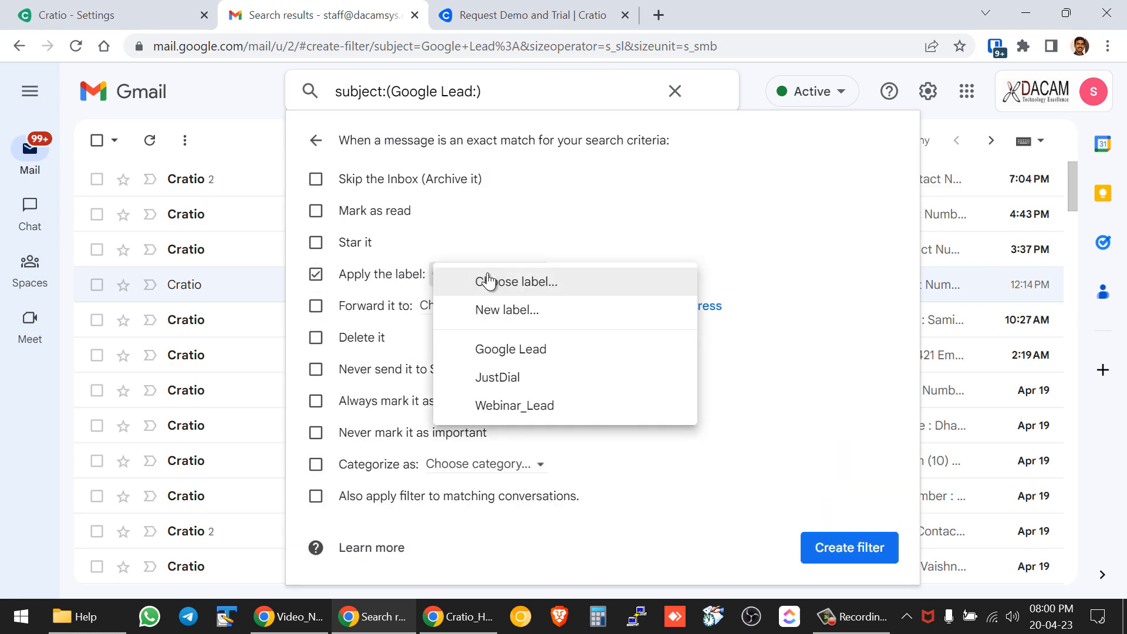
click(517, 353)
click(317, 306)
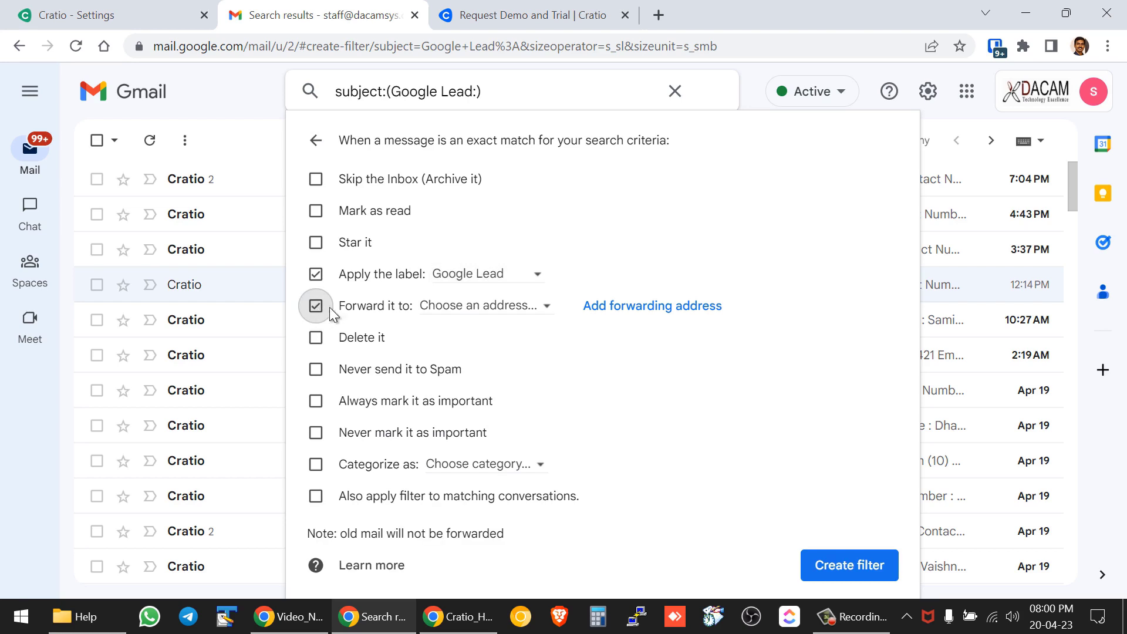
click(478, 311)
click(496, 317)
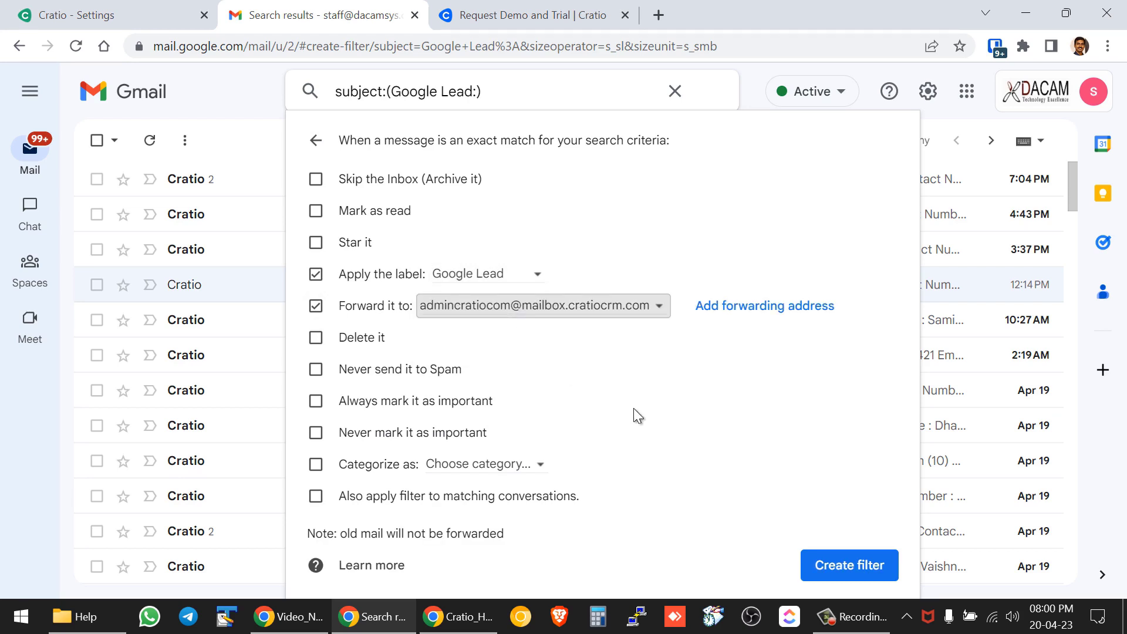
click(849, 565)
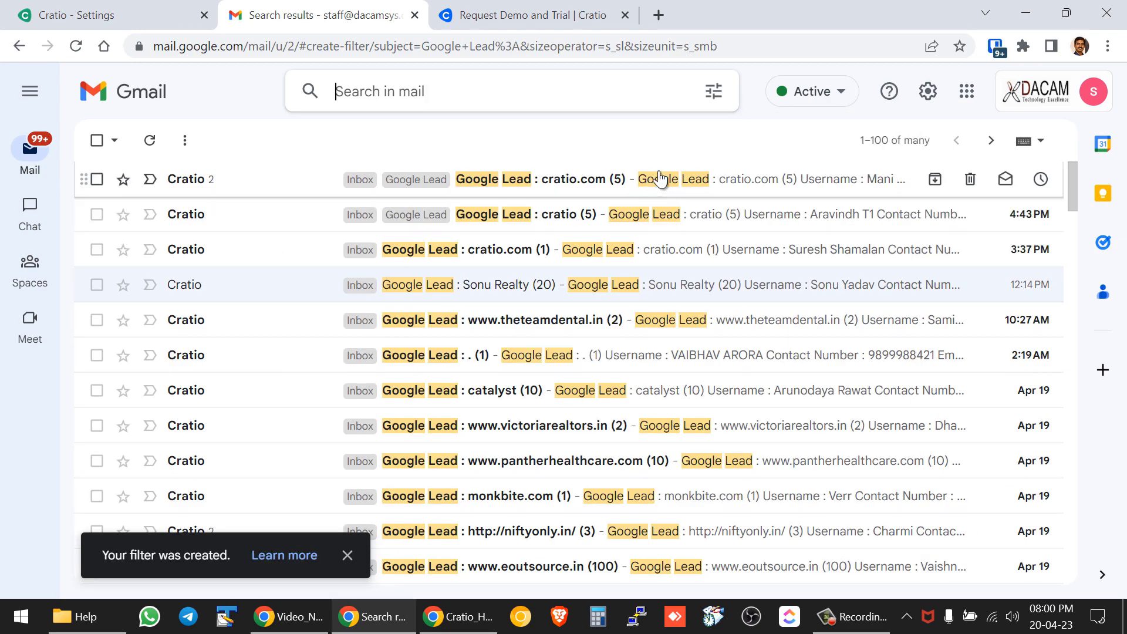
Step: Review the filter result, then bring up Cratio's filled-in Get Free Demo & Offer form
scroll(629, 280, down, 20)
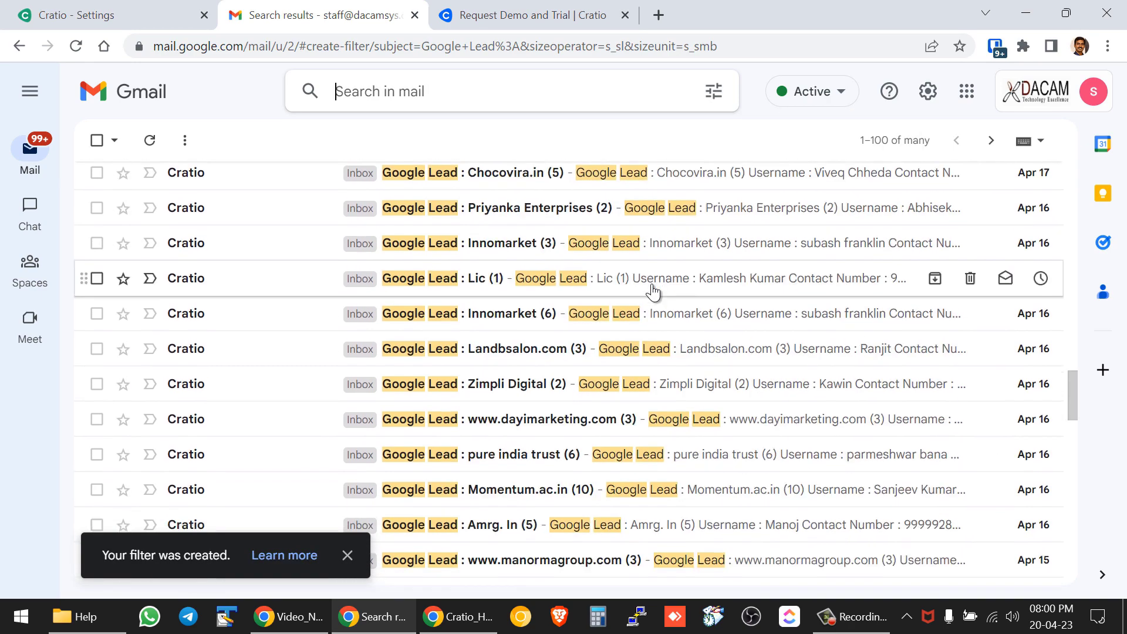
scroll(659, 287, up, 20)
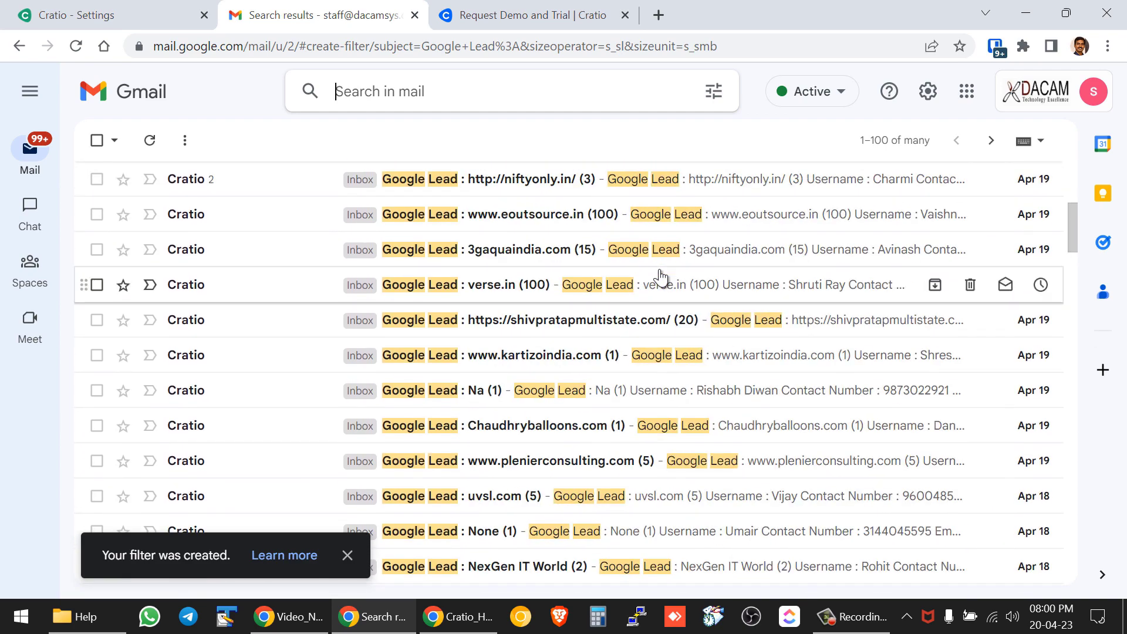
scroll(657, 273, up, 6)
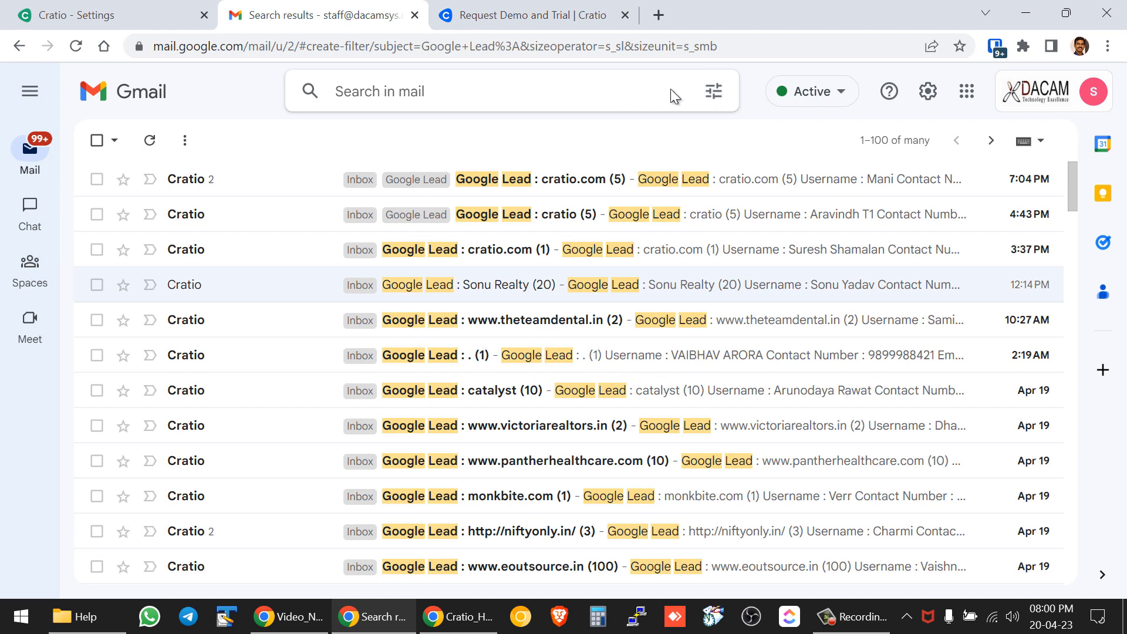
click(568, 13)
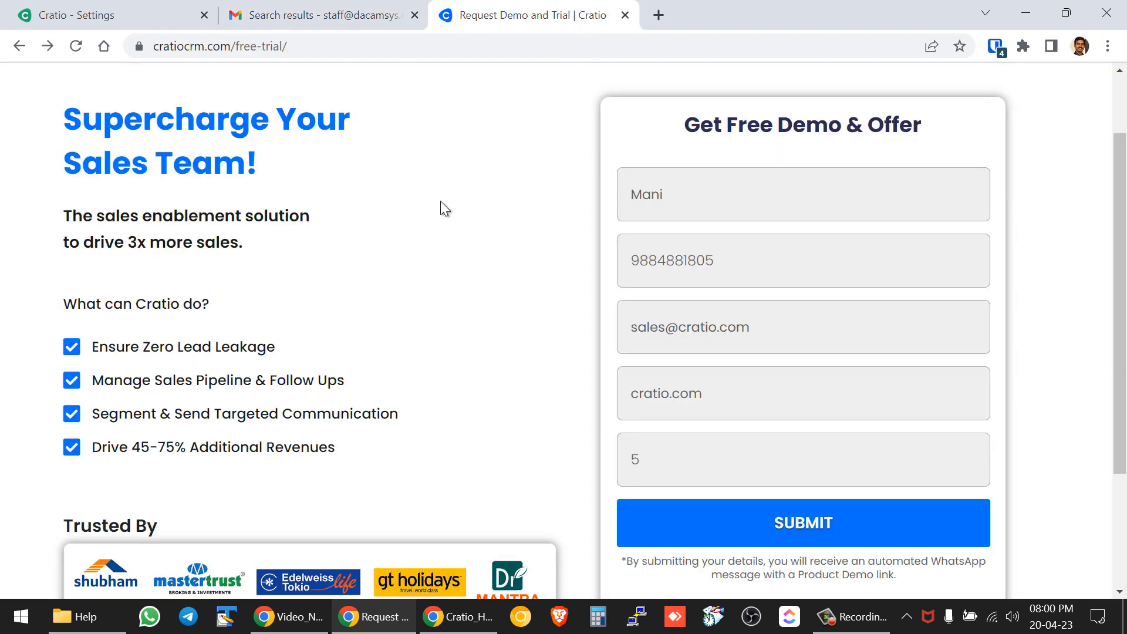
Step: Edit the phone number, append 7 to the name, and submit the demo request form
click(745, 264)
click(715, 199)
text(7)
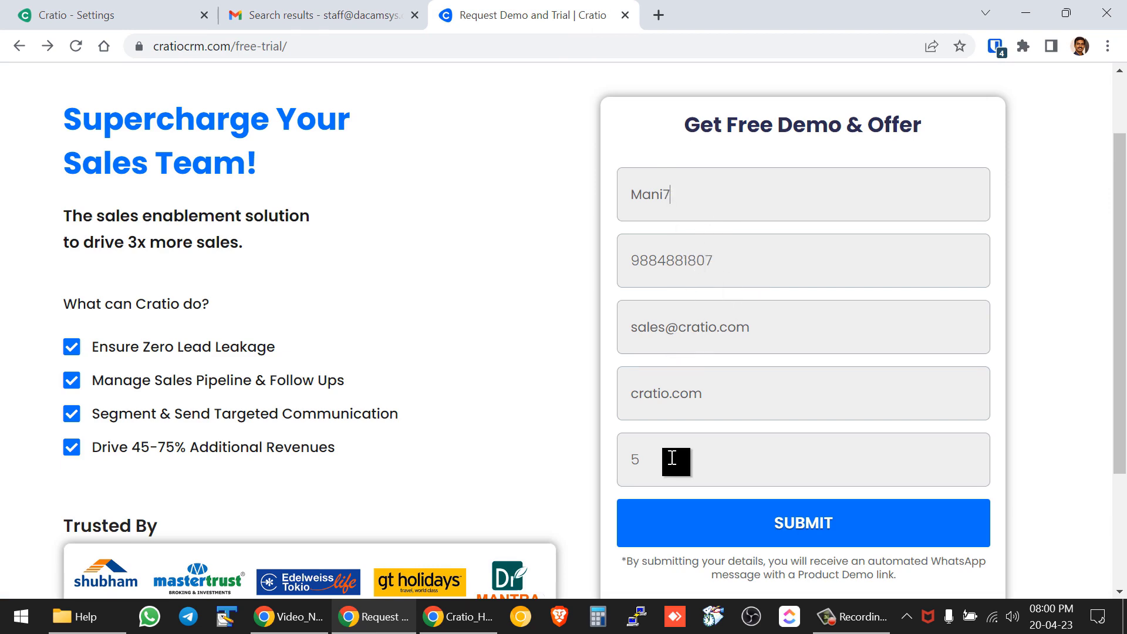
click(804, 537)
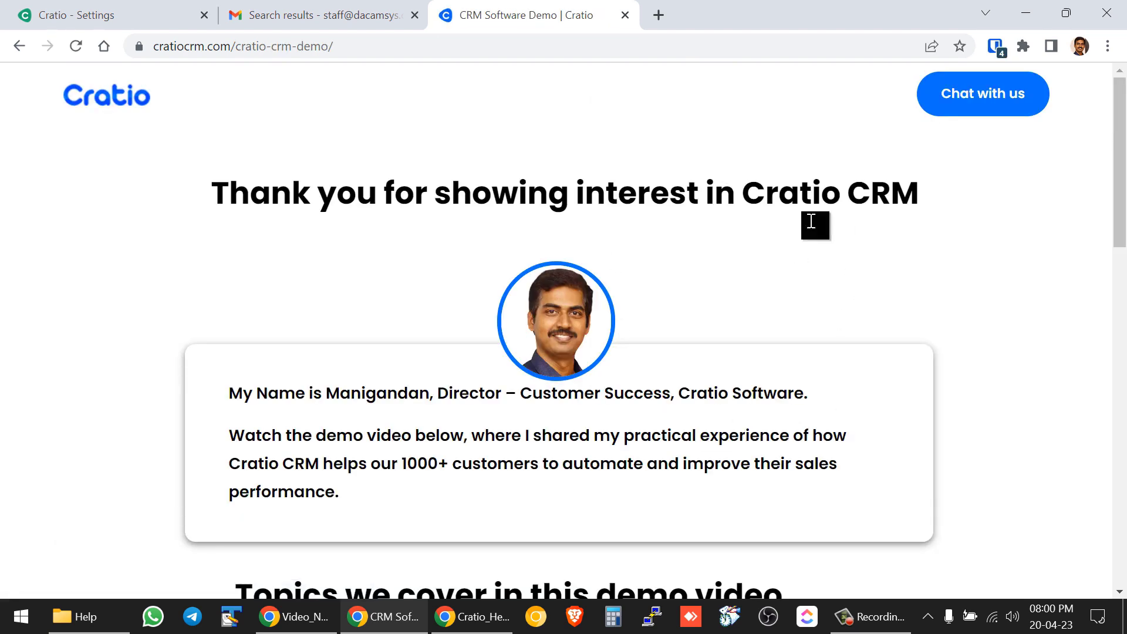
Step: Refresh Gmail, open the newest Google Lead : cratio.com (5) mail, then return to Cratio
click(350, 19)
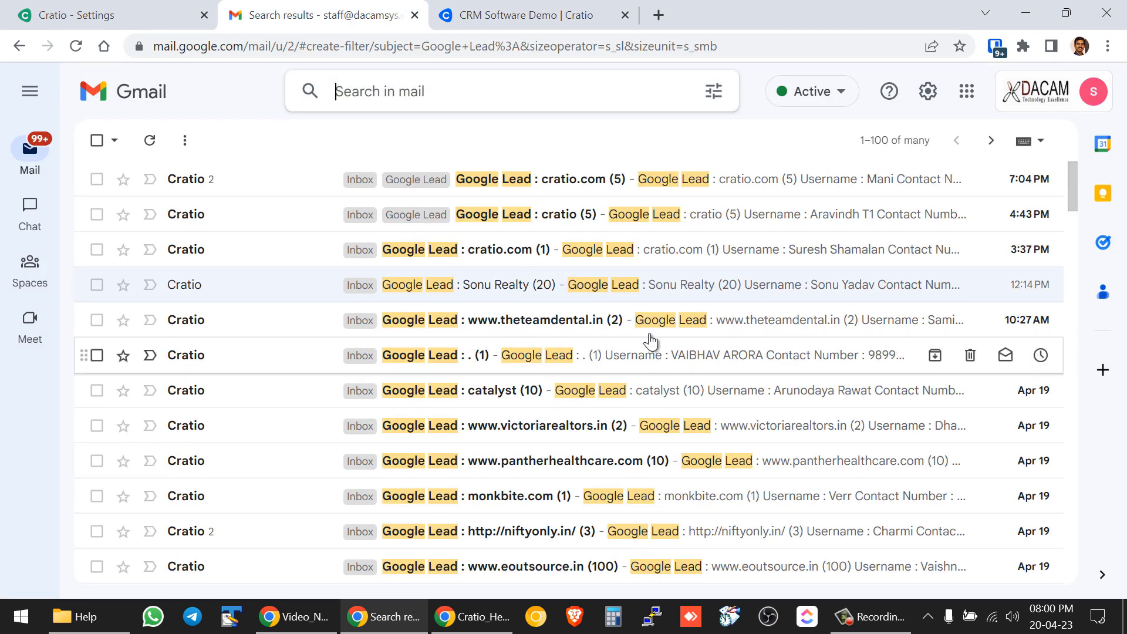
click(150, 140)
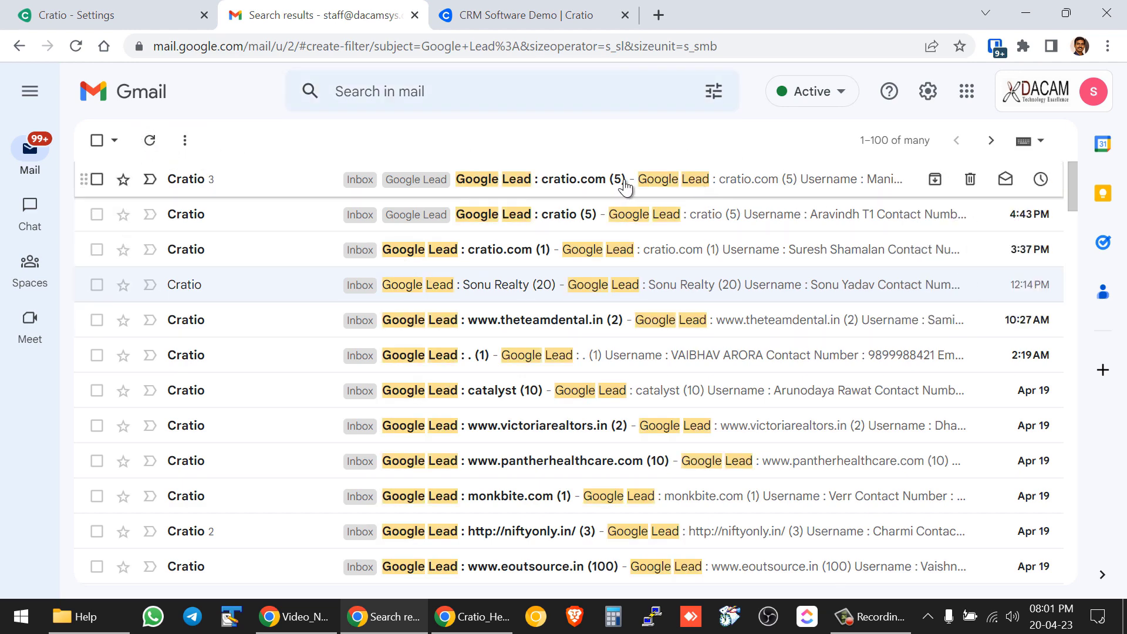
click(681, 189)
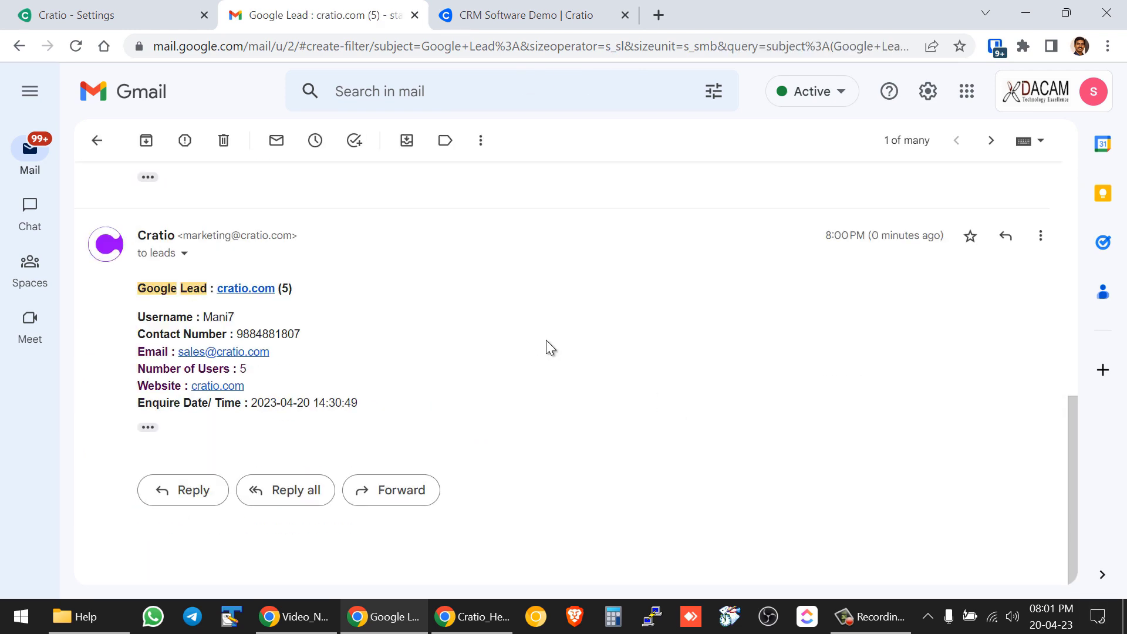
double_click(225, 317)
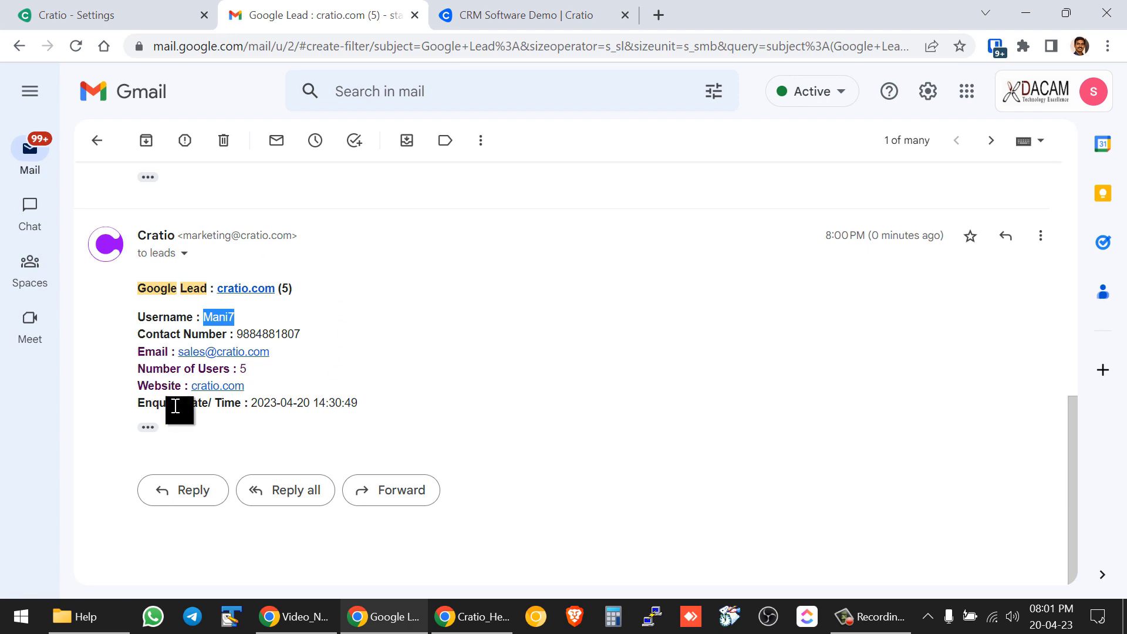
click(155, 12)
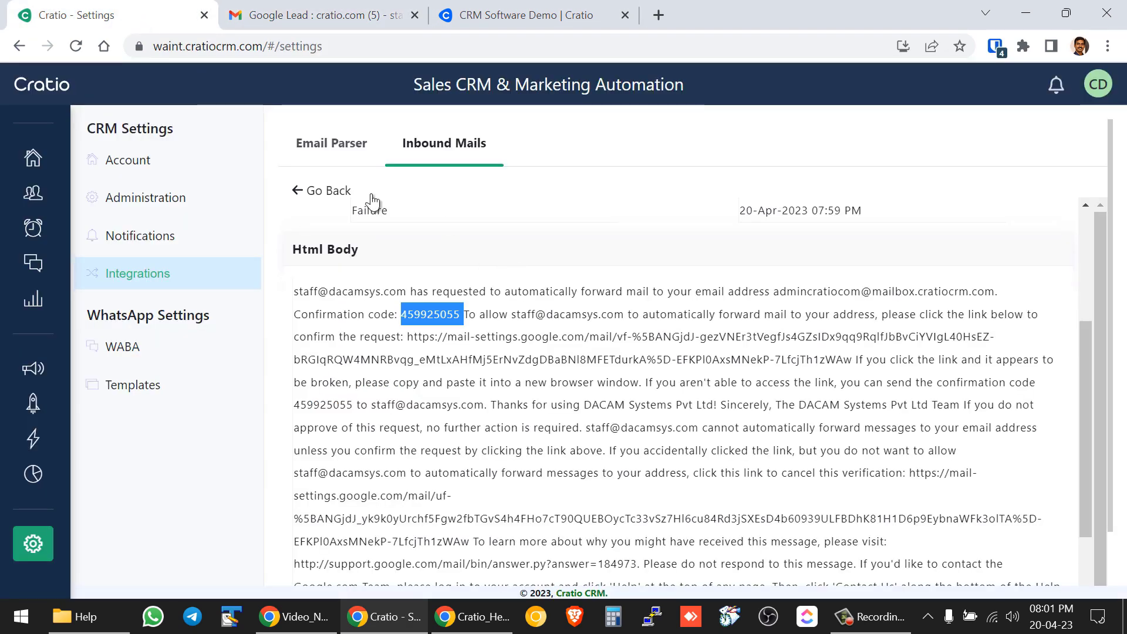
click(293, 191)
scroll(940, 434, down, 3)
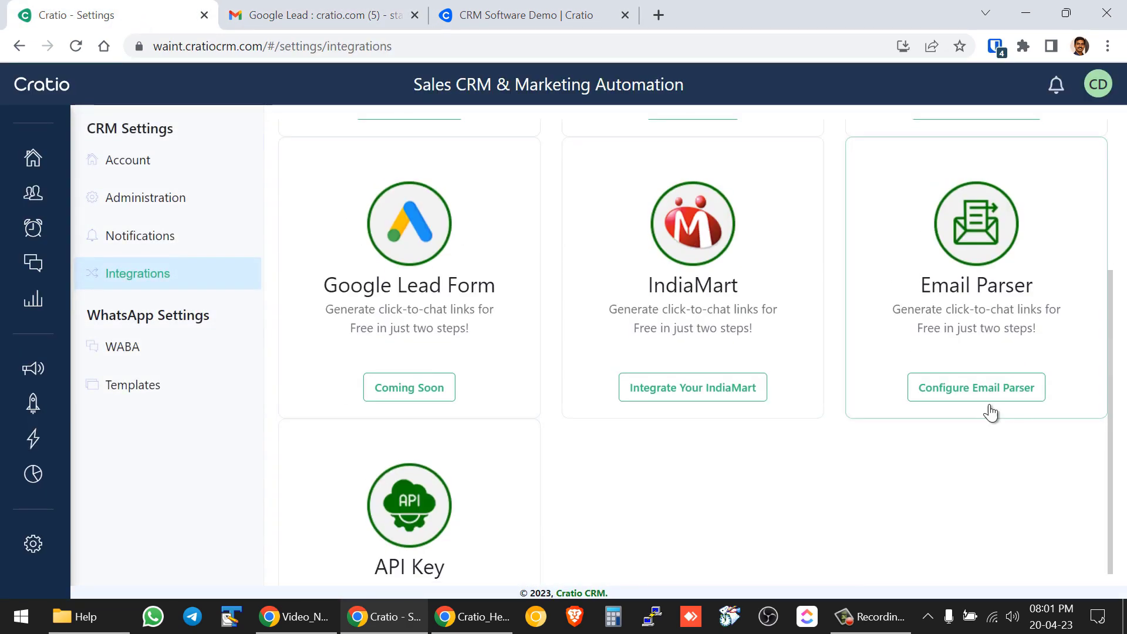
click(975, 388)
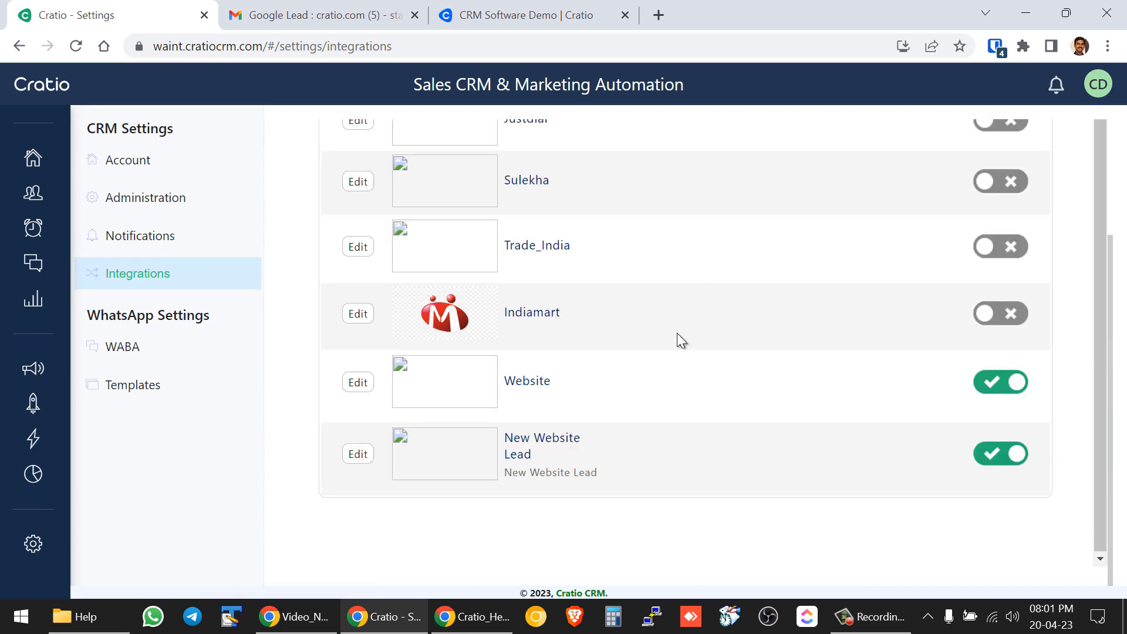
scroll(691, 288, up, 2)
click(470, 155)
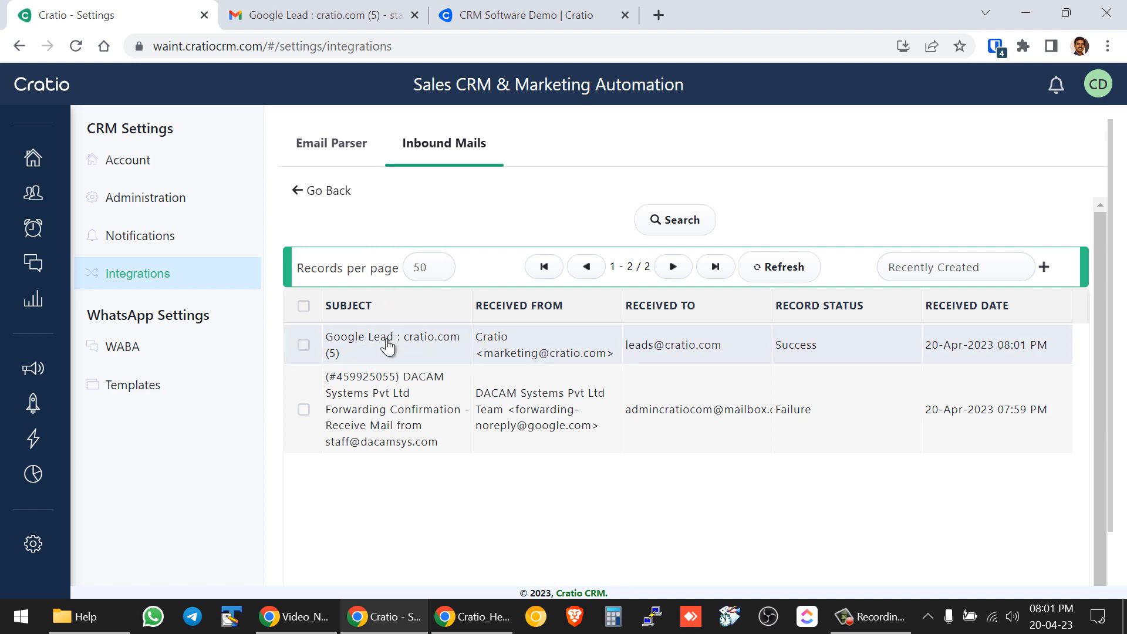
click(387, 347)
scroll(391, 345, down, 5)
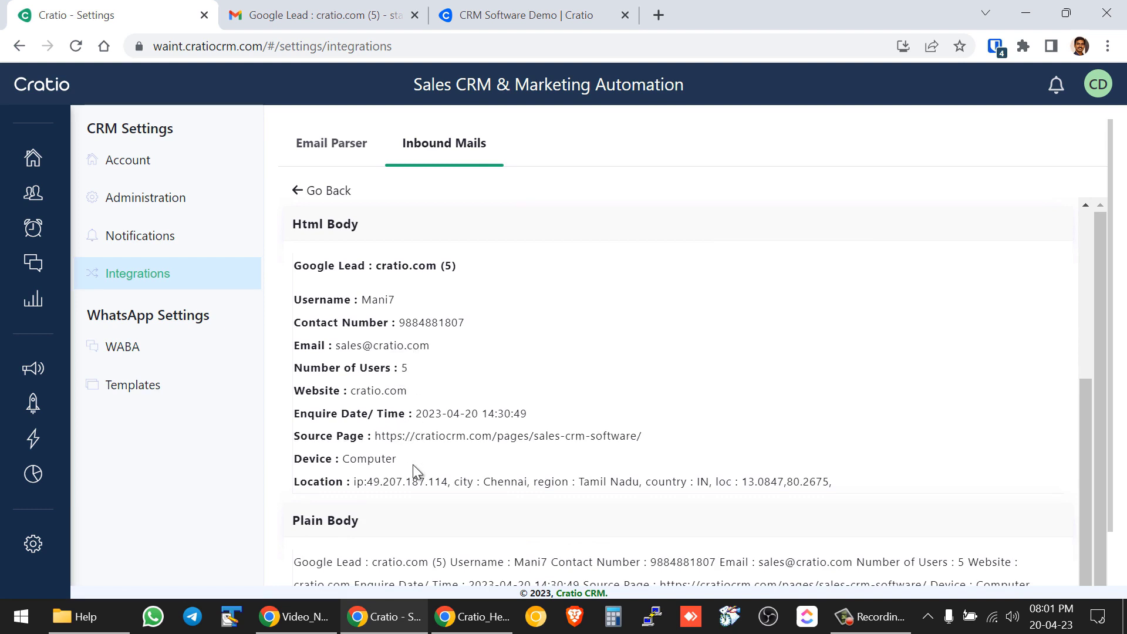
scroll(411, 458, up, 5)
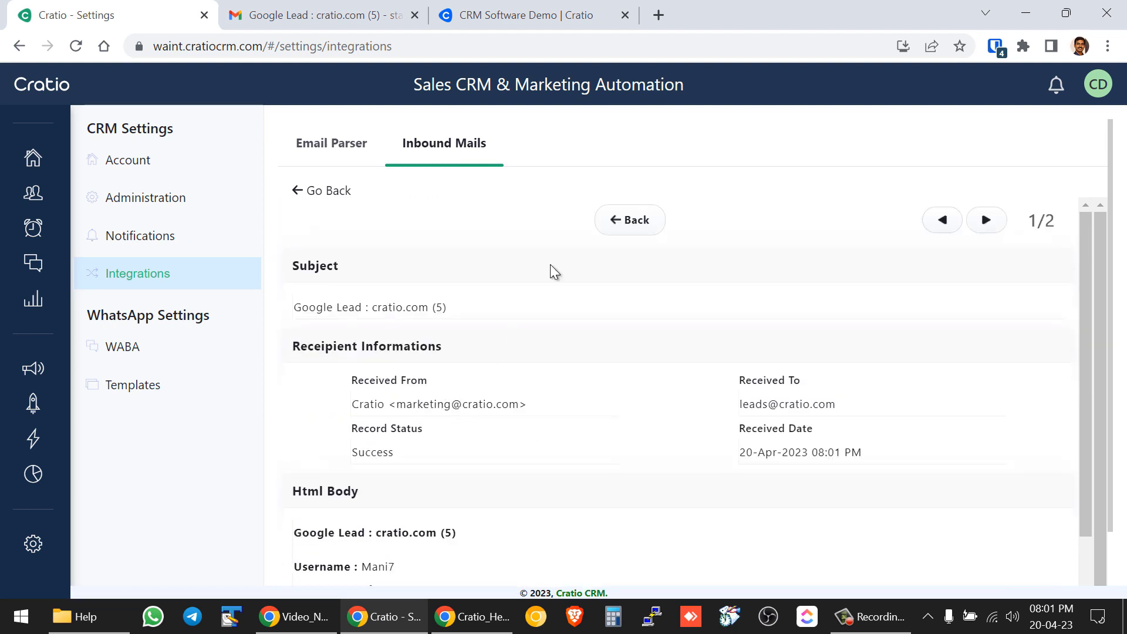
click(302, 197)
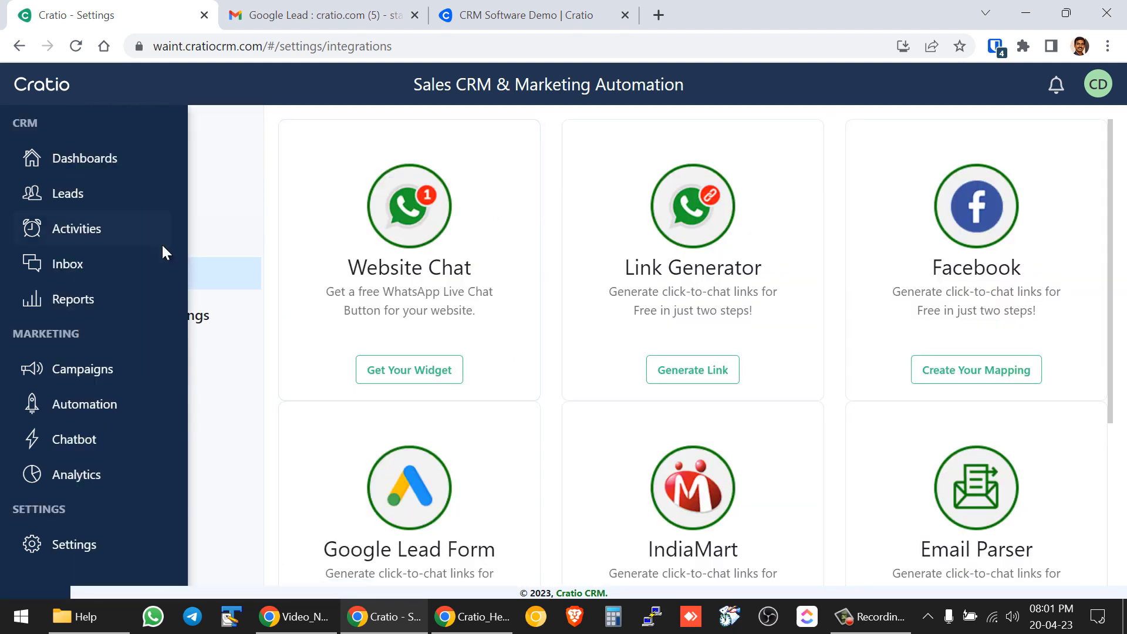
Step: Reopen the Email Parser configuration and look over its Inbound Mails and Email Parser tabs
scroll(942, 492, down, 3)
click(966, 476)
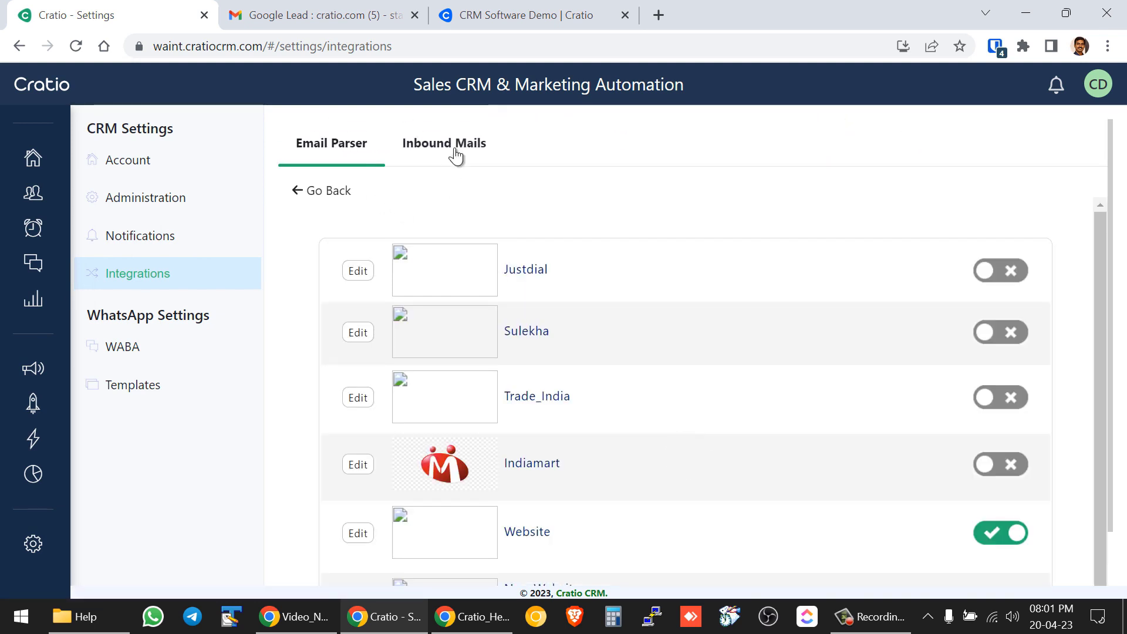
click(470, 144)
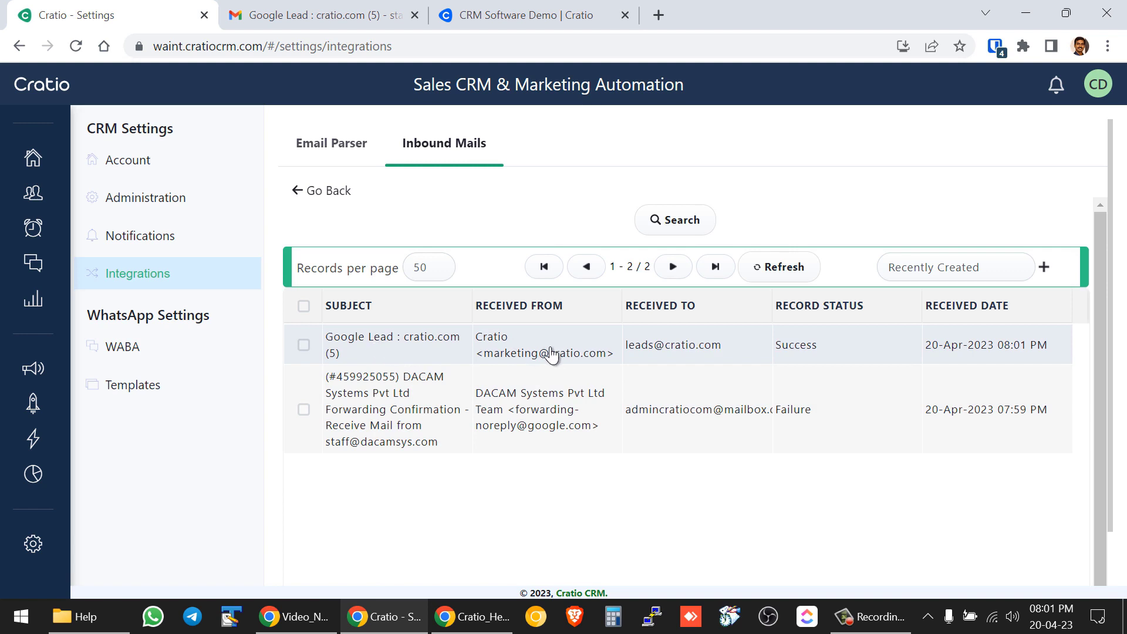
click(324, 144)
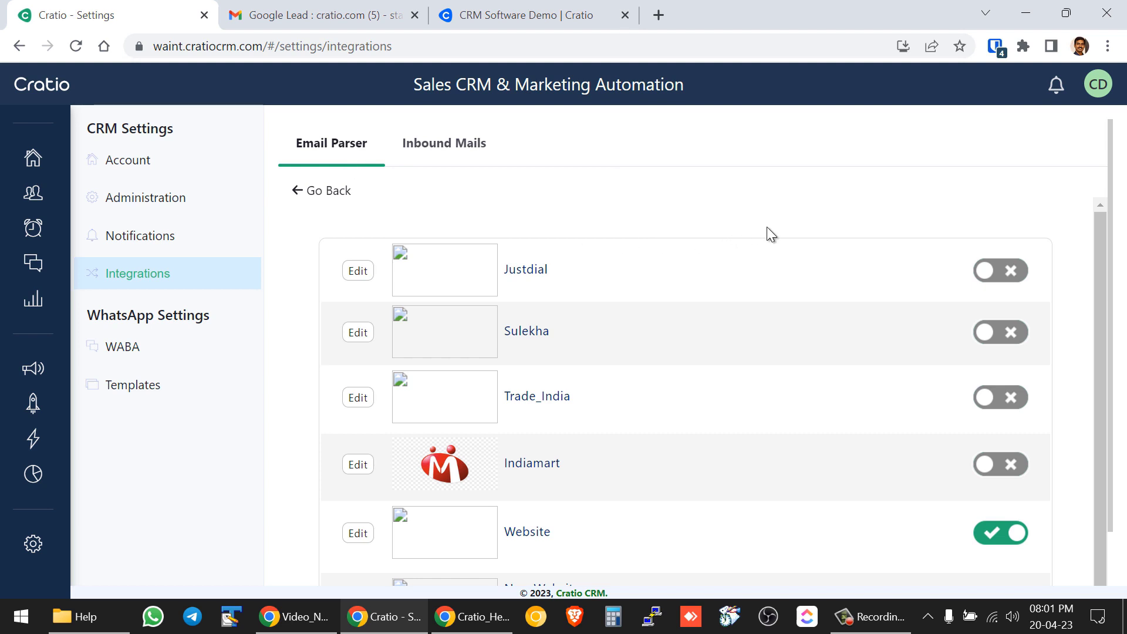
Step: Open the Website source's settings, cancel without saving, and go to the Leads list
scroll(694, 357, down, 3)
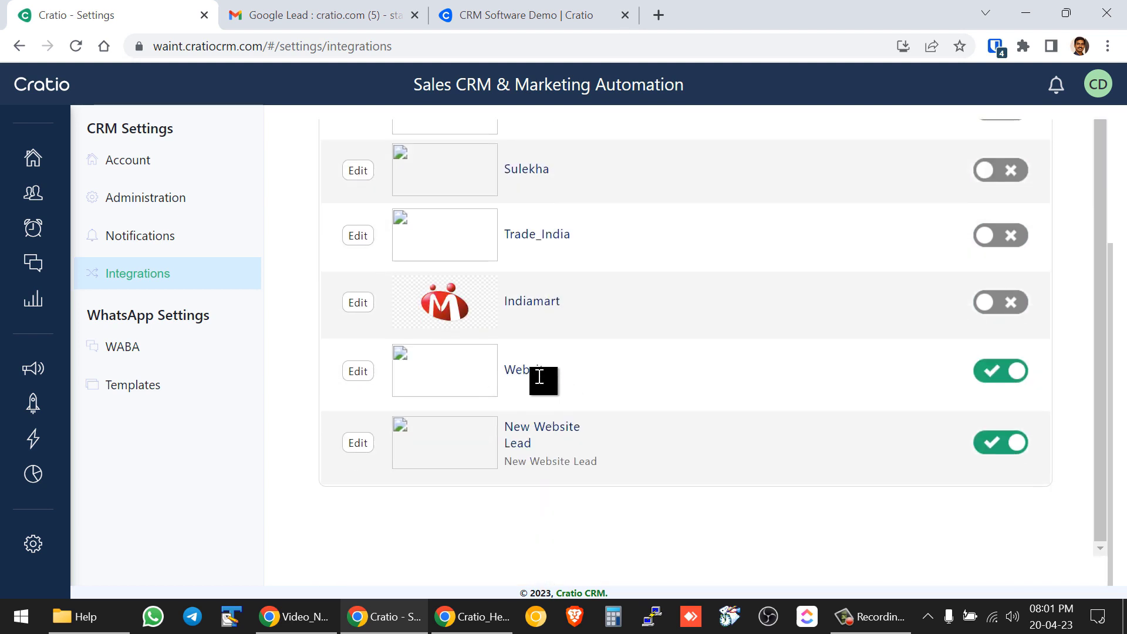
click(357, 371)
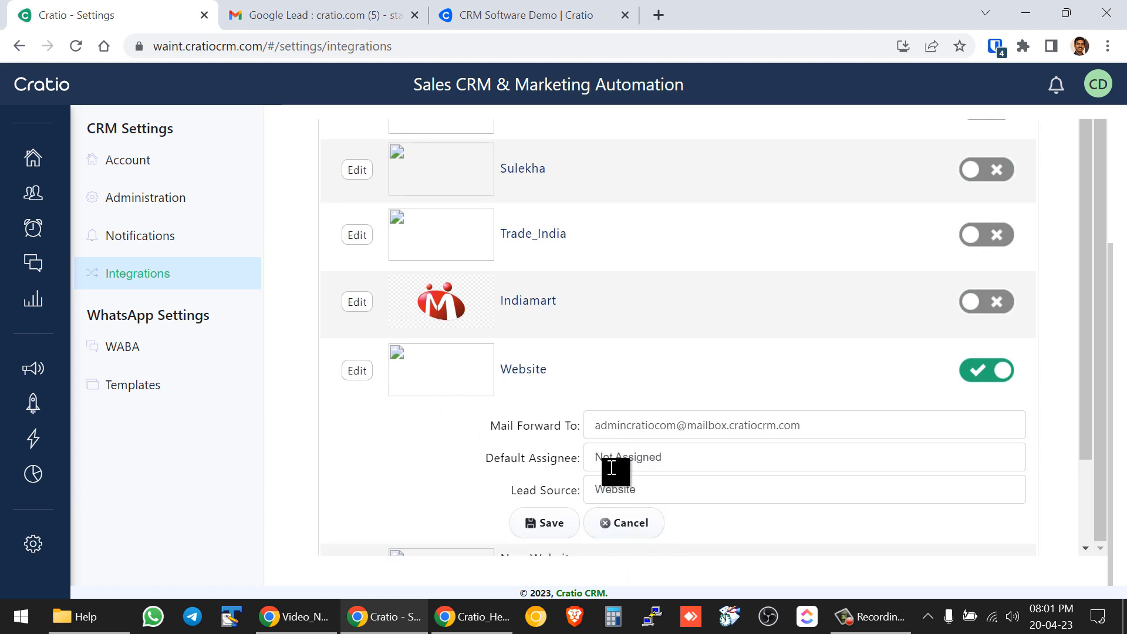
click(616, 530)
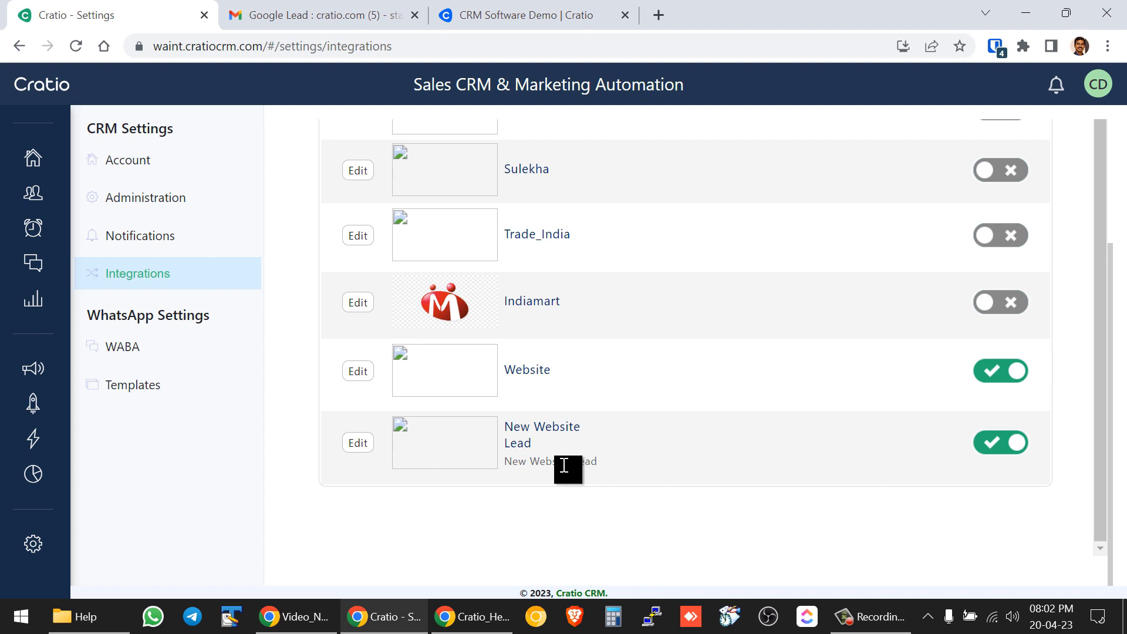
scroll(618, 382, up, 3)
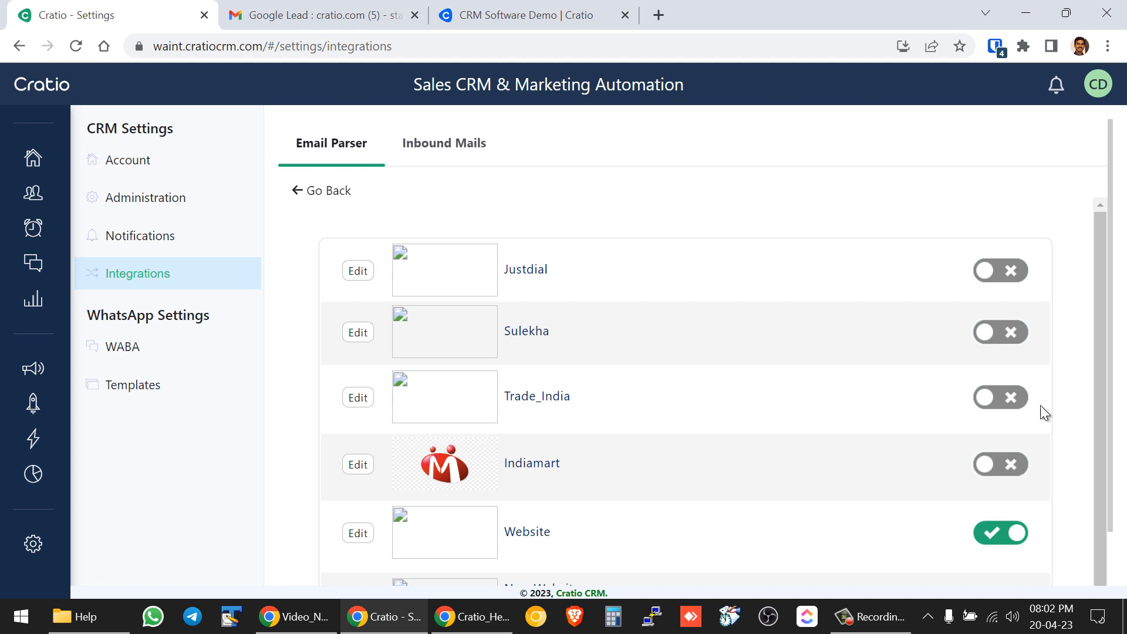
click(60, 195)
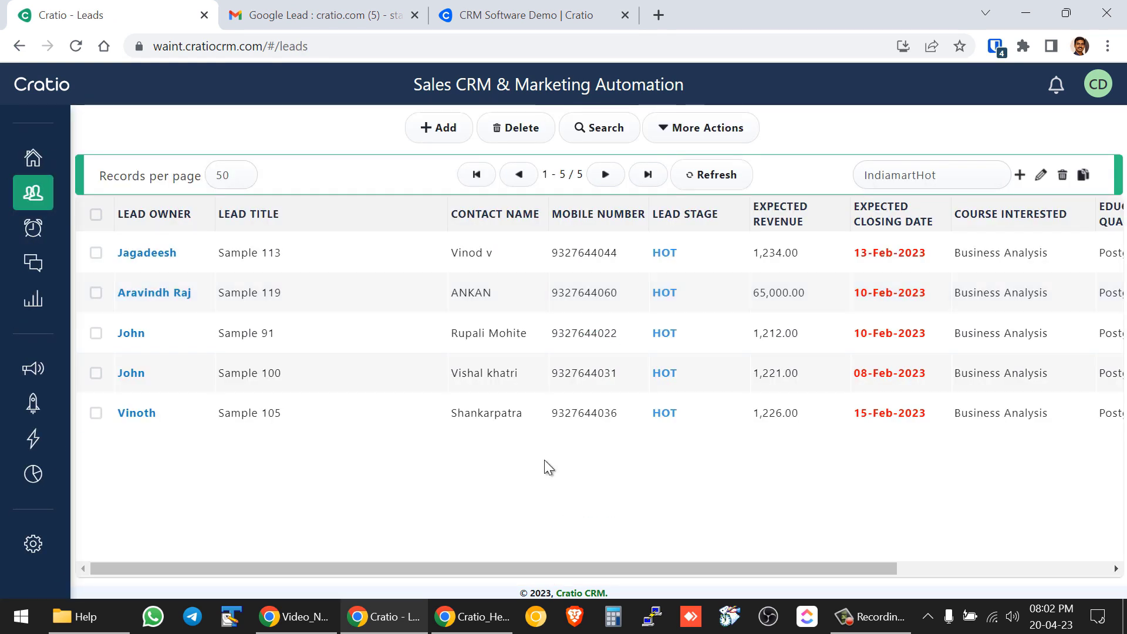
Step: Switch the leads list to Recently Created, then Recently Updated, refreshing each time
click(921, 176)
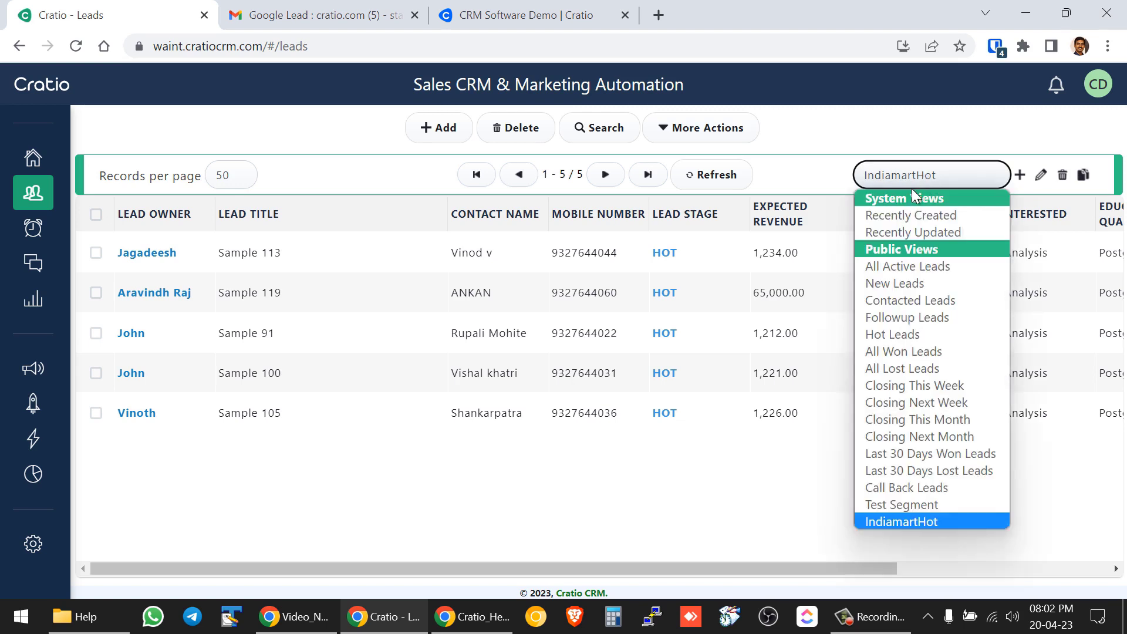
click(912, 216)
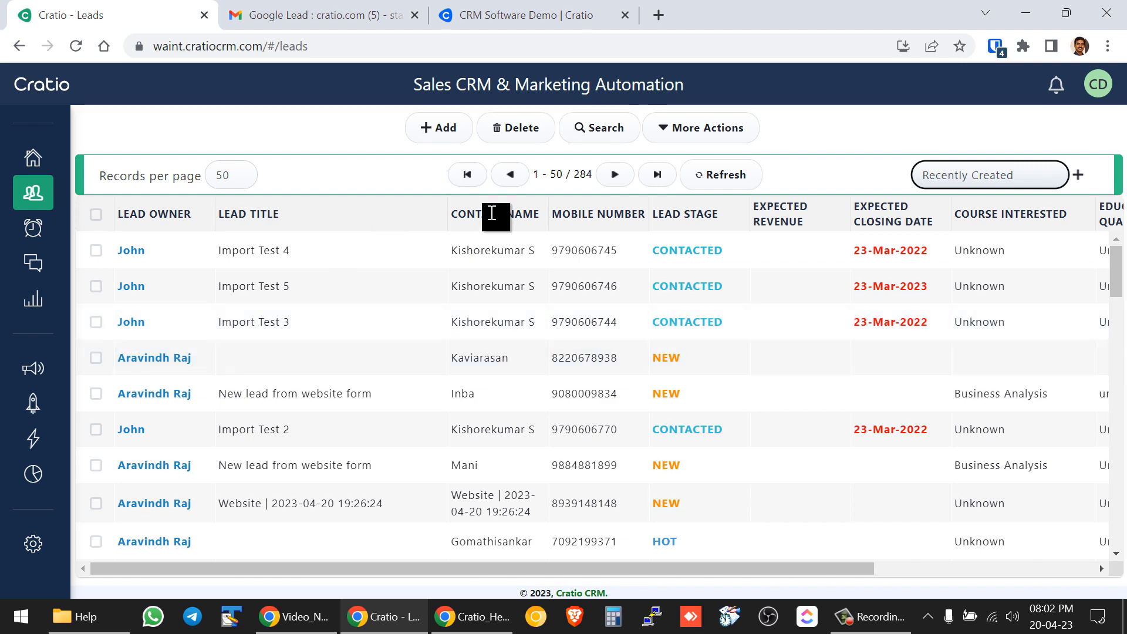
click(724, 175)
click(992, 176)
click(978, 230)
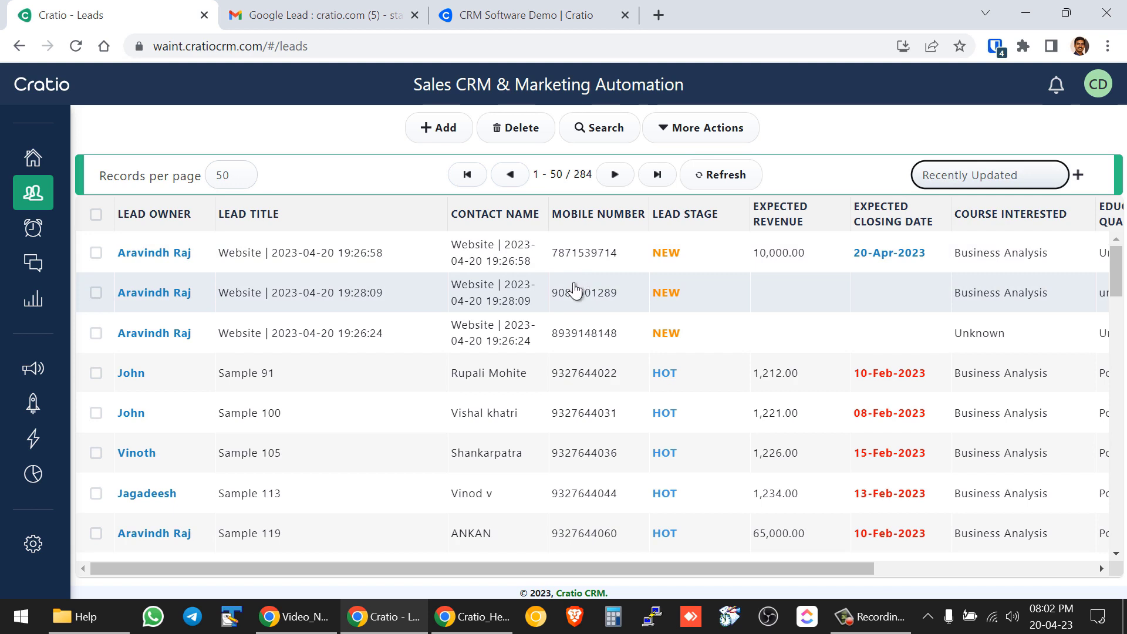
click(700, 176)
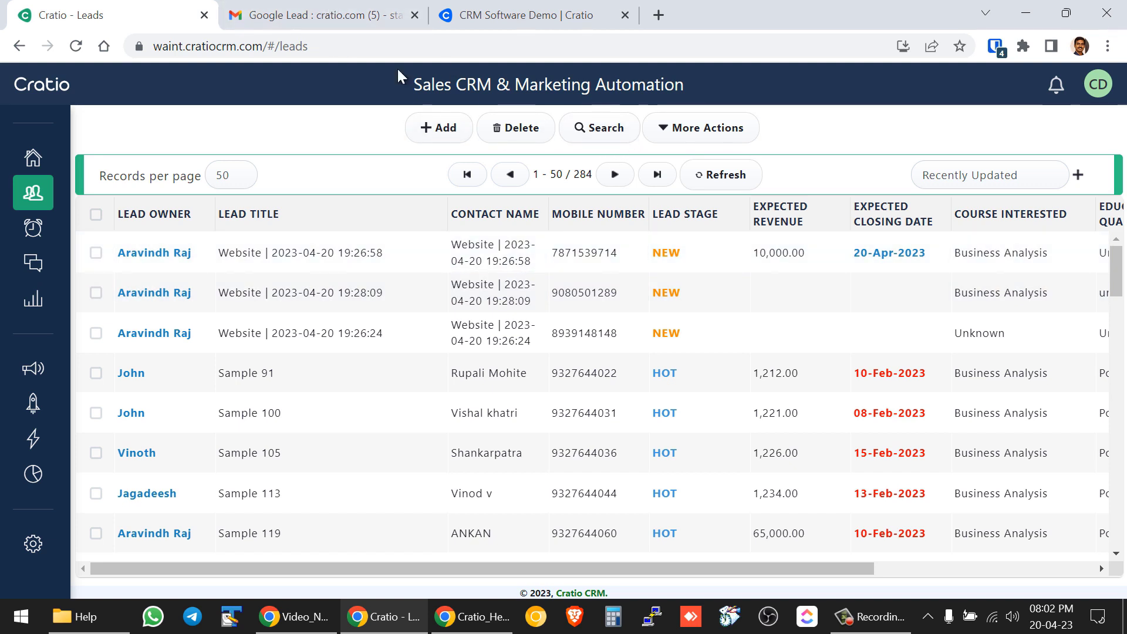
Step: Check the More Actions options for leads, then go to the CRM settings
click(714, 132)
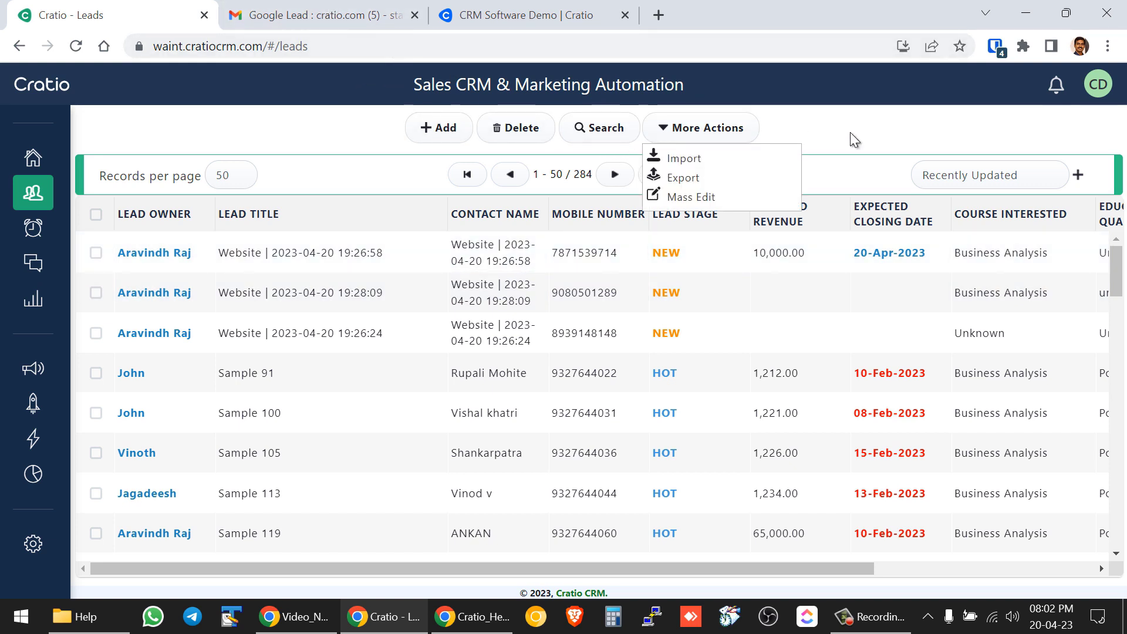
mouse_move(111, 425)
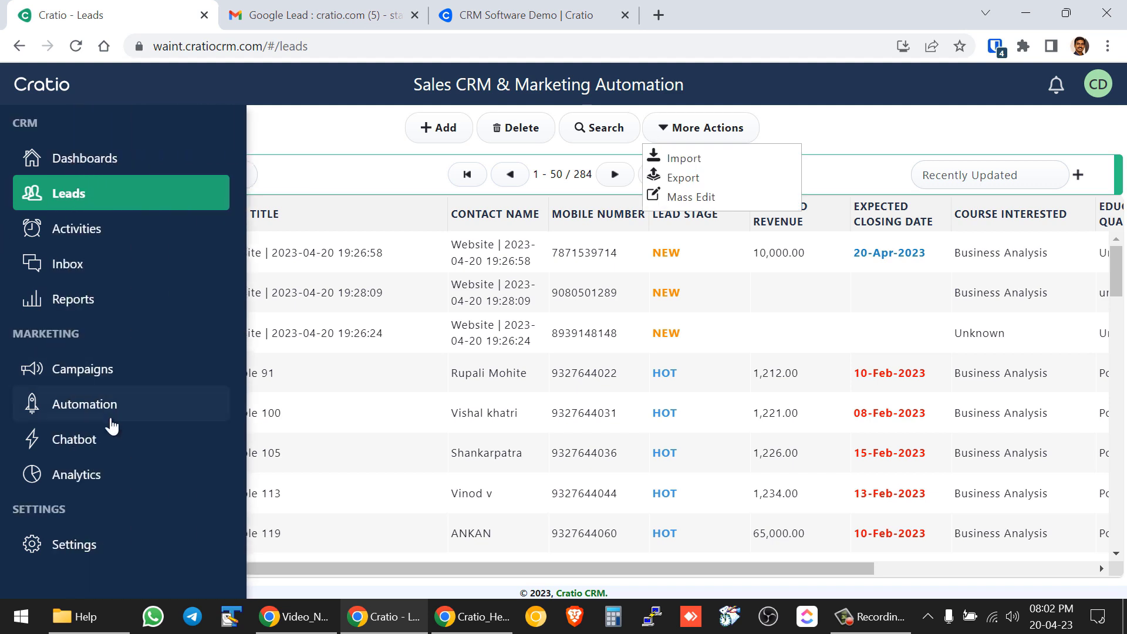
click(59, 544)
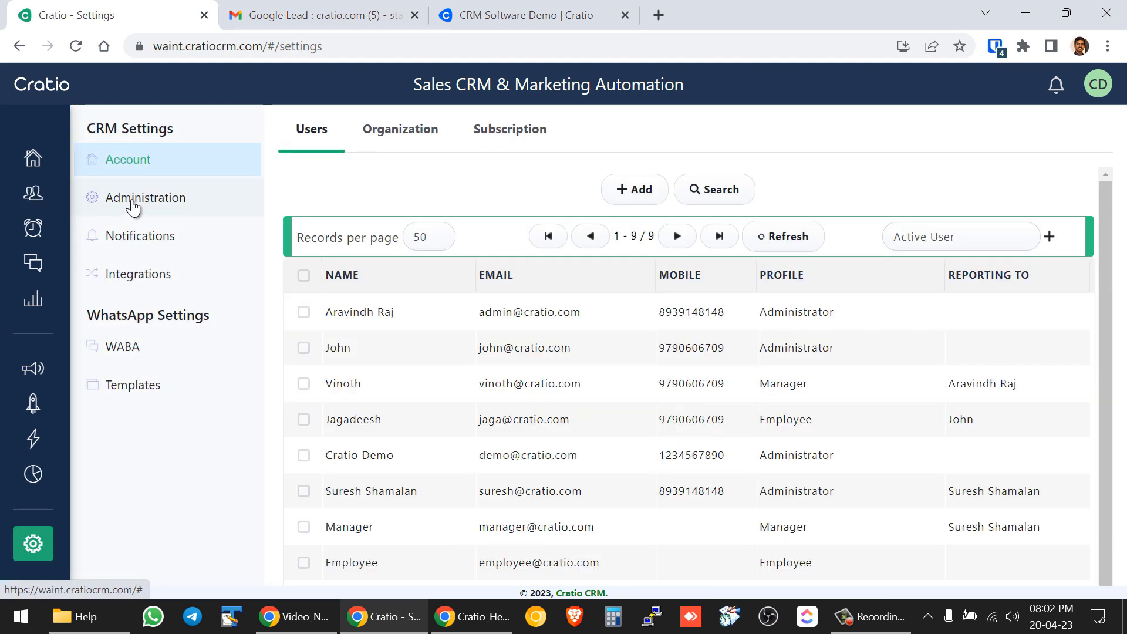
Step: Go to Administration > Integrations > Email Parser and refresh its Inbound Mails list
click(133, 203)
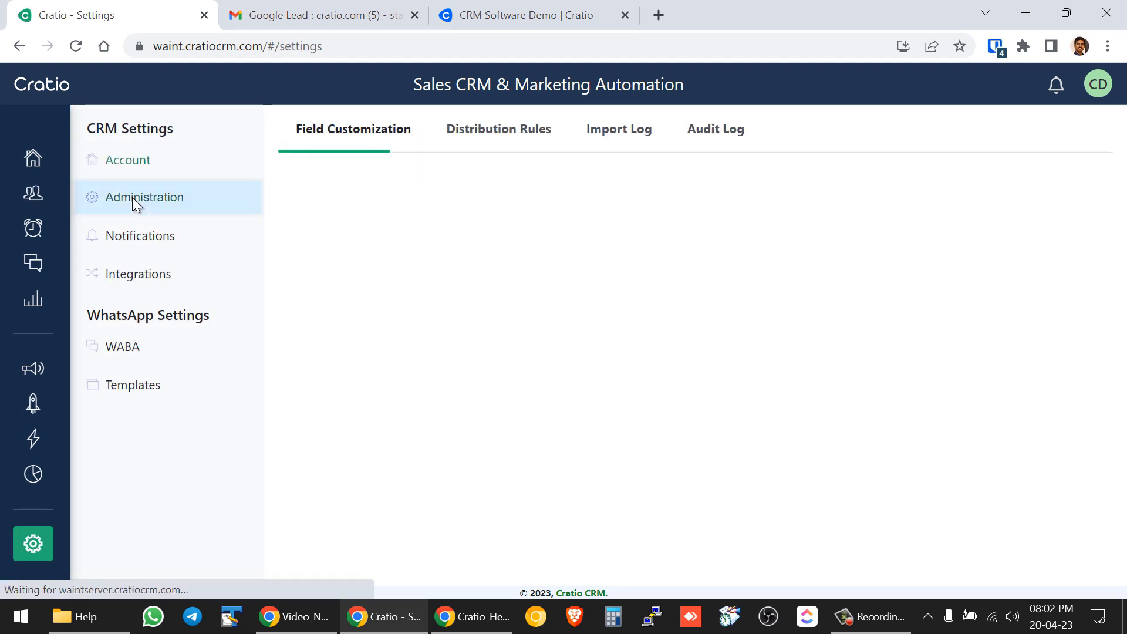
click(135, 281)
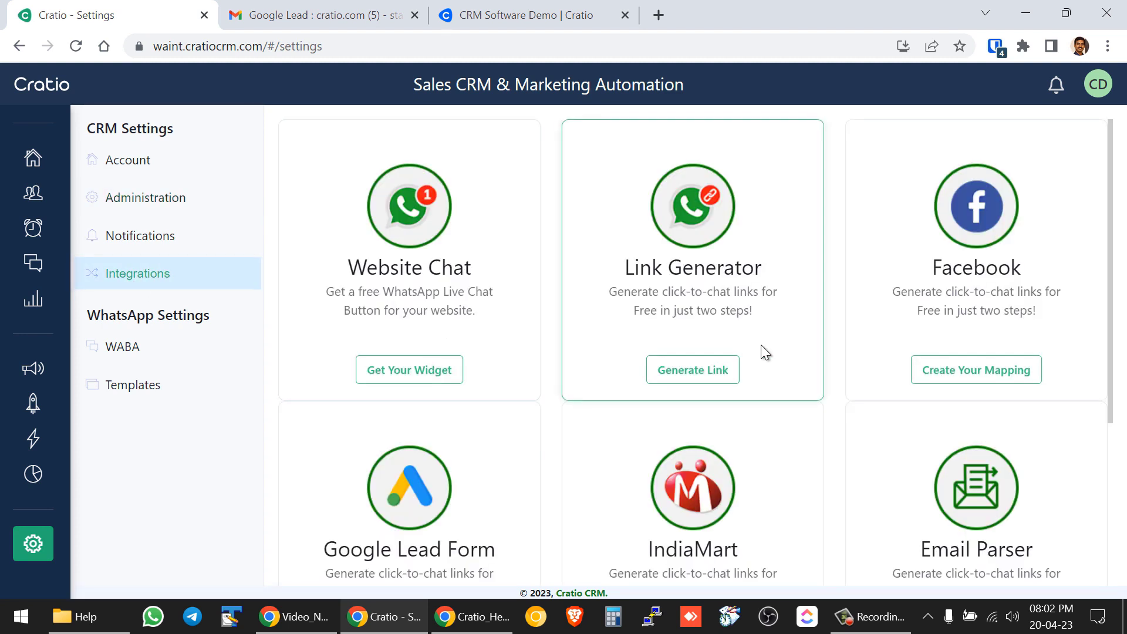
scroll(929, 459, down, 5)
click(959, 393)
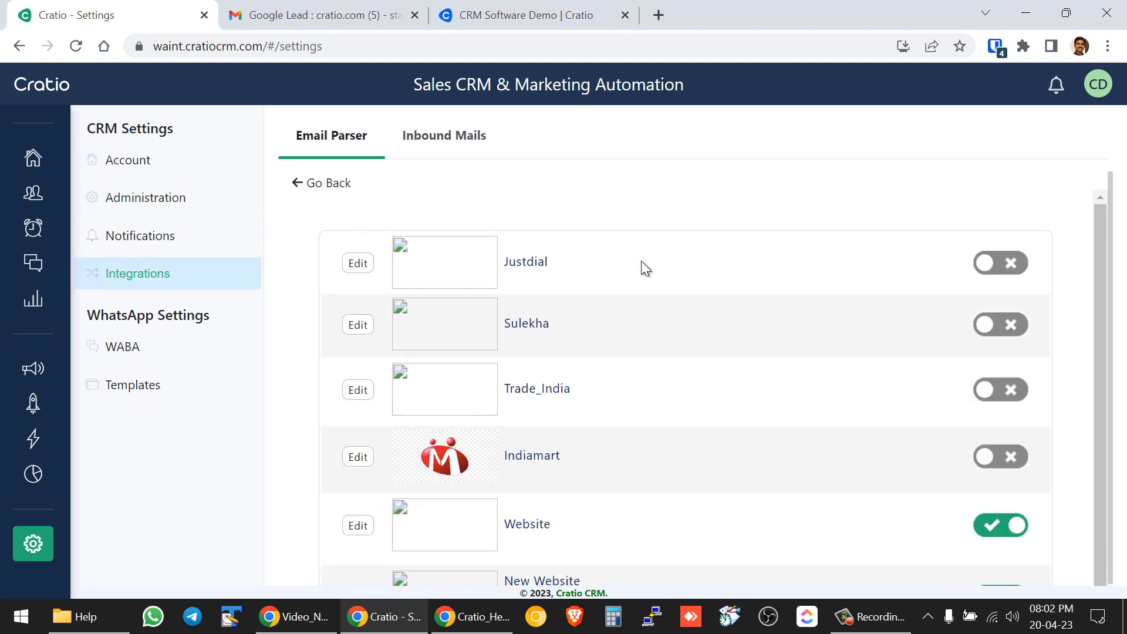
click(444, 143)
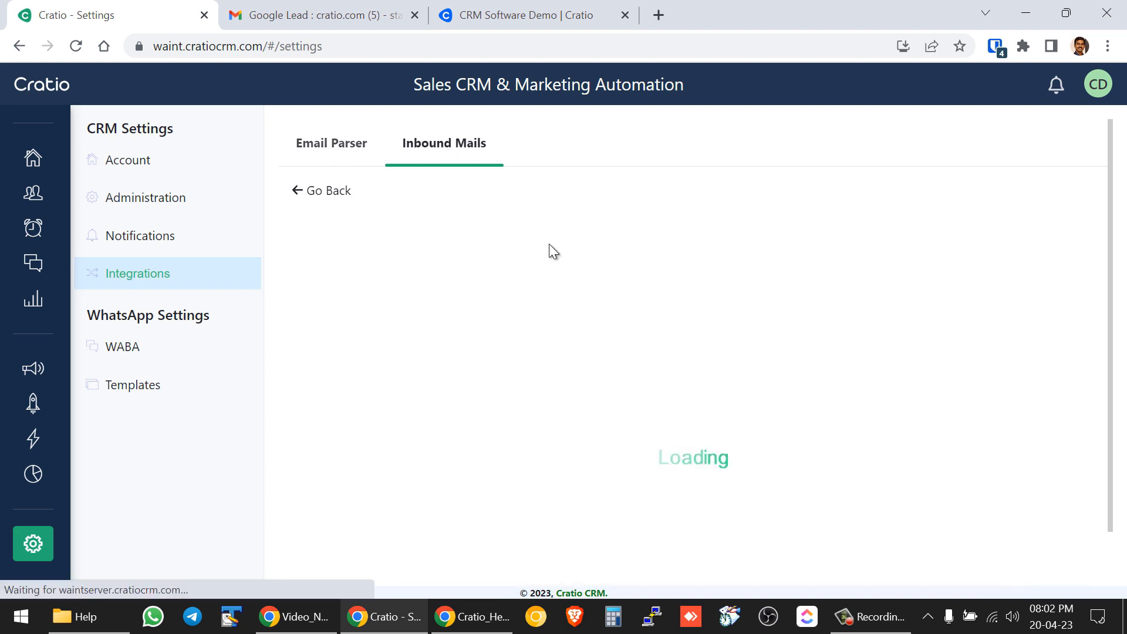
click(751, 265)
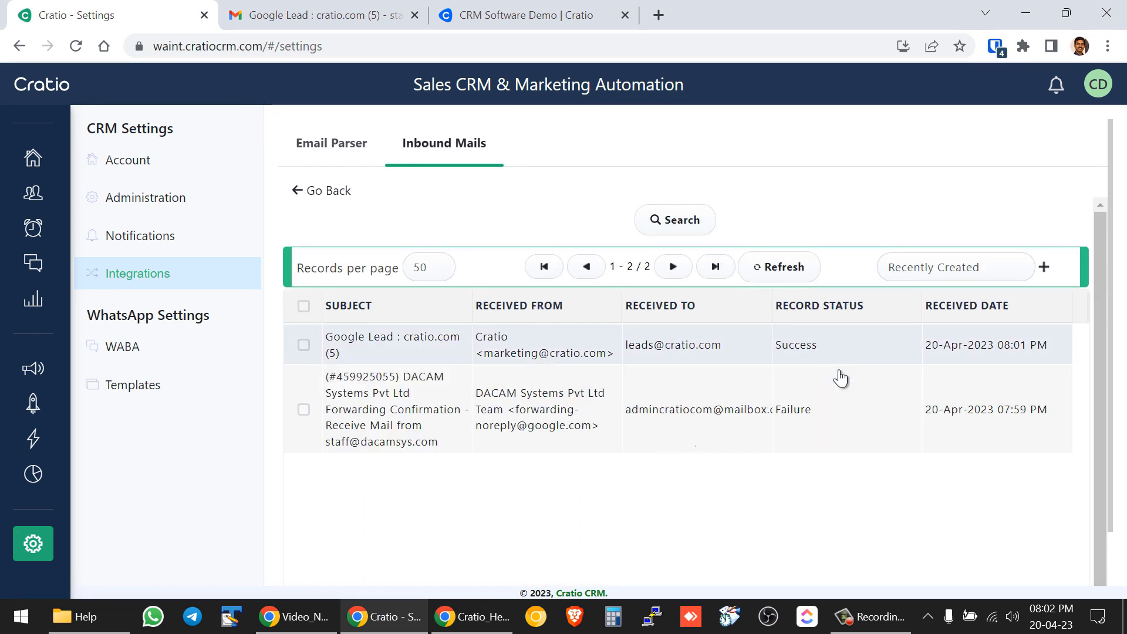